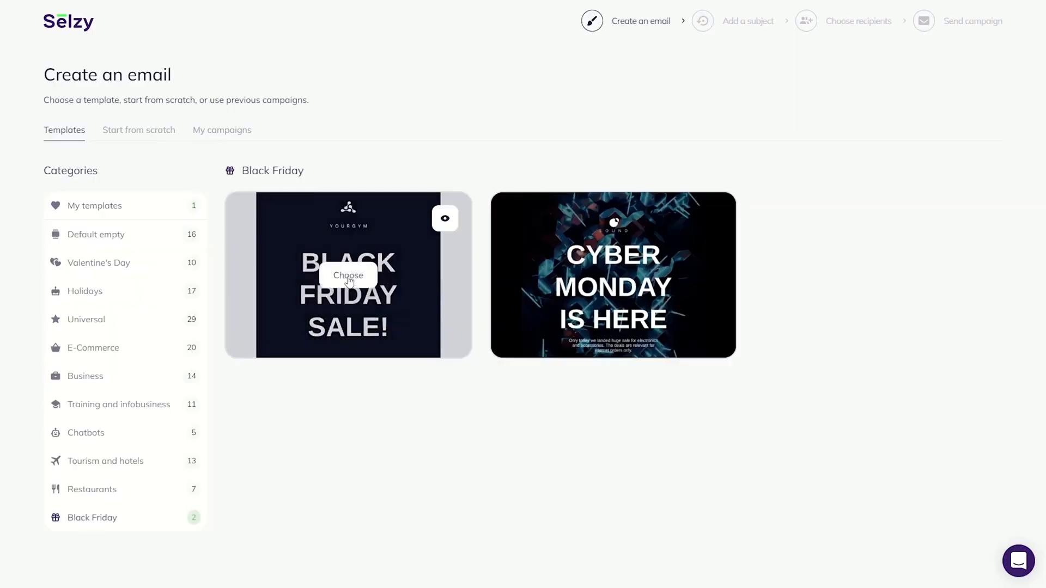
# Step: Open the Black Friday Sale gym template in the editor and show the Black Friday category
pyautogui.click(348, 275)
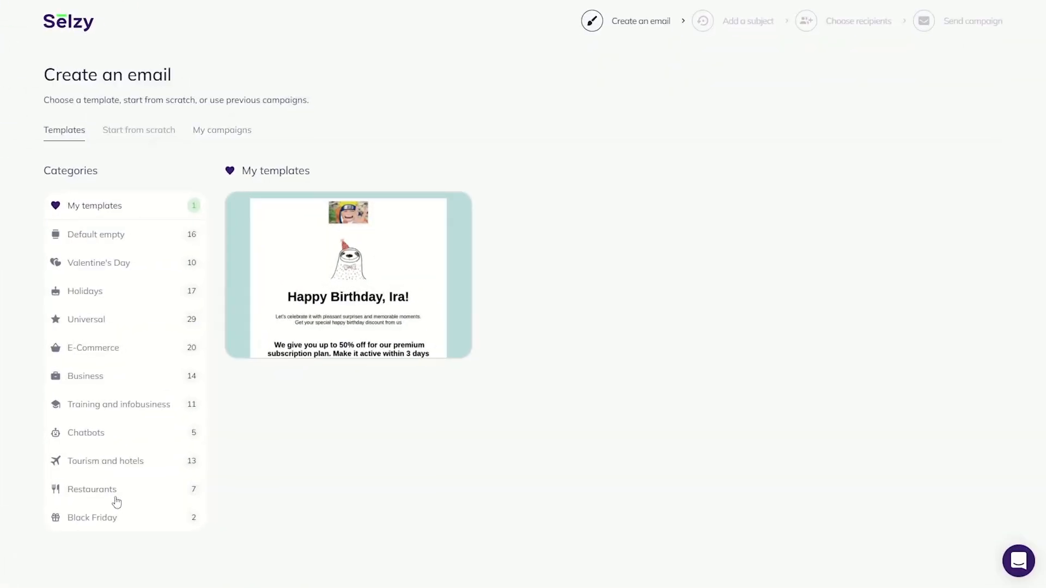
pyautogui.click(92, 518)
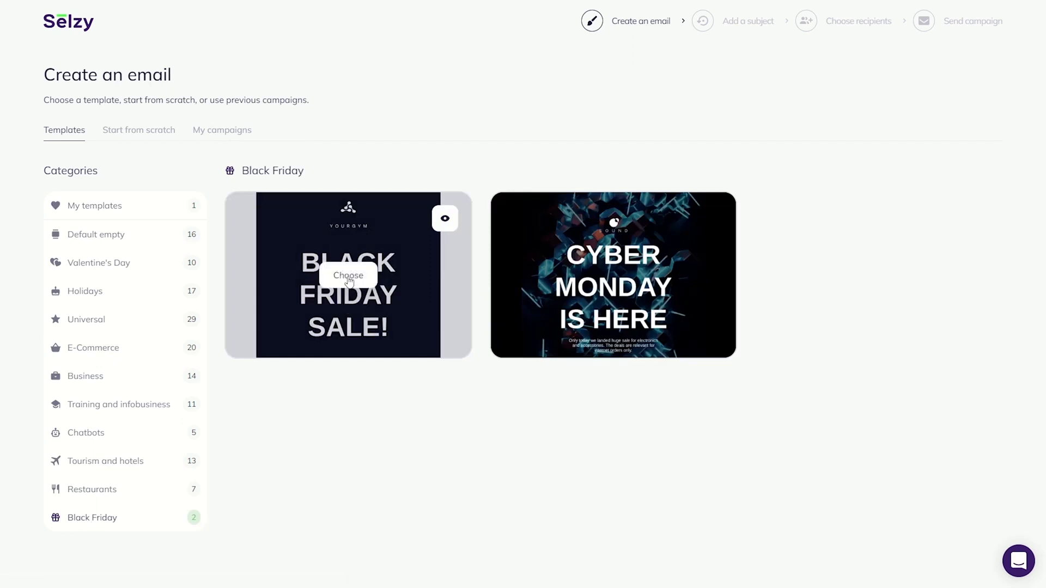
# Step: Edit the Black Friday Sale template, adding a button above the heading and buttons in a new two-column top row
pyautogui.click(348, 275)
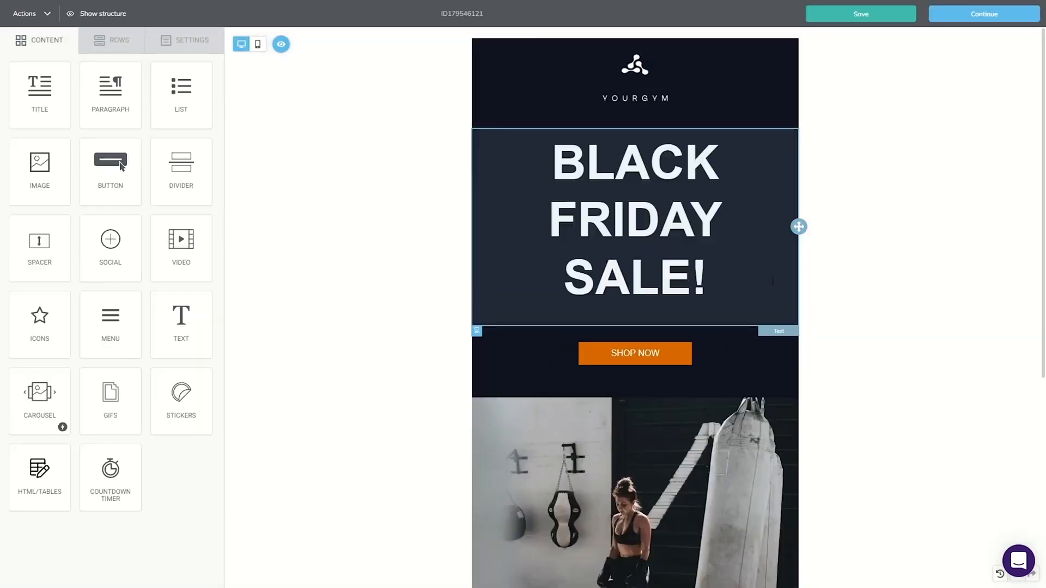
pyautogui.moveTo(111, 168); pyautogui.dragTo(635, 135)
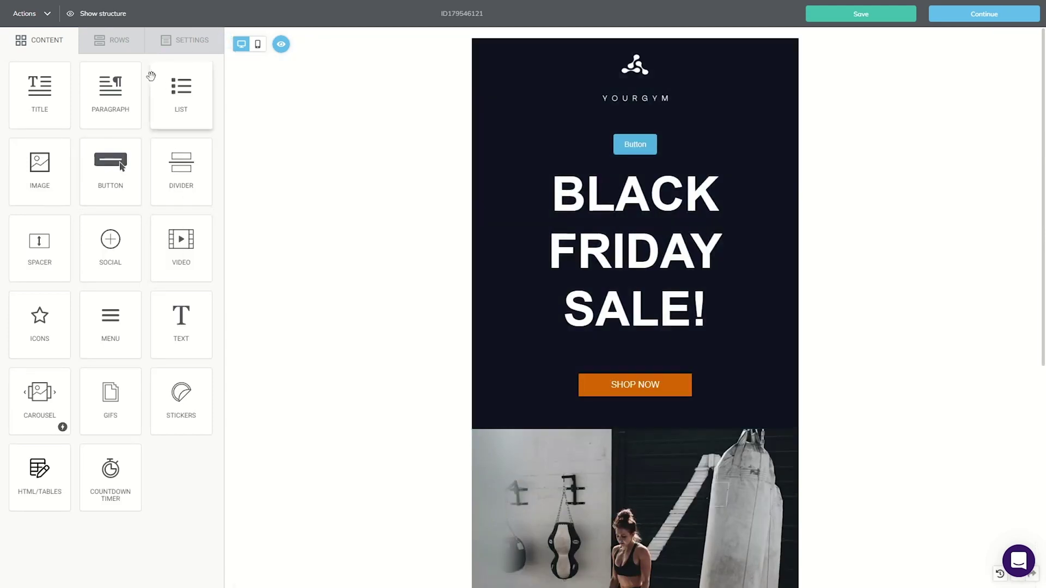
pyautogui.click(119, 39)
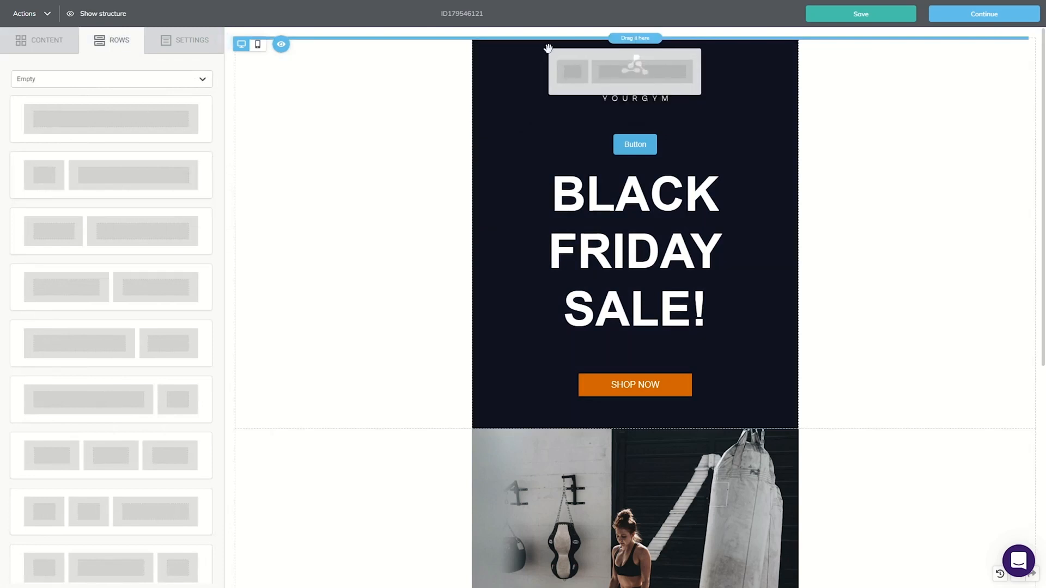
pyautogui.moveTo(548, 48); pyautogui.dragTo(549, 48)
pyautogui.click(47, 39)
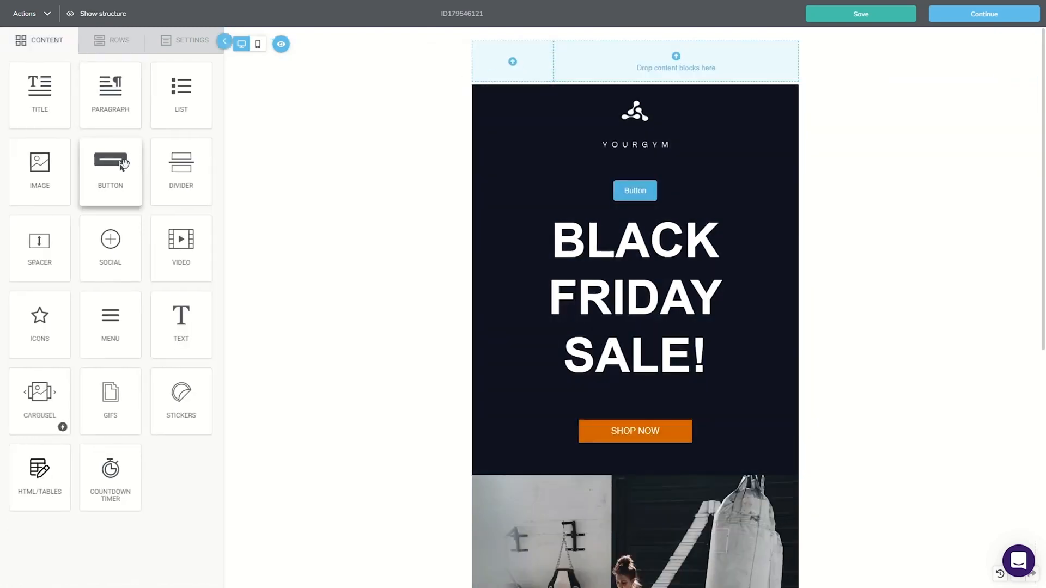
pyautogui.moveTo(123, 164); pyautogui.dragTo(496, 57)
pyautogui.moveTo(559, 94); pyautogui.dragTo(511, 62)
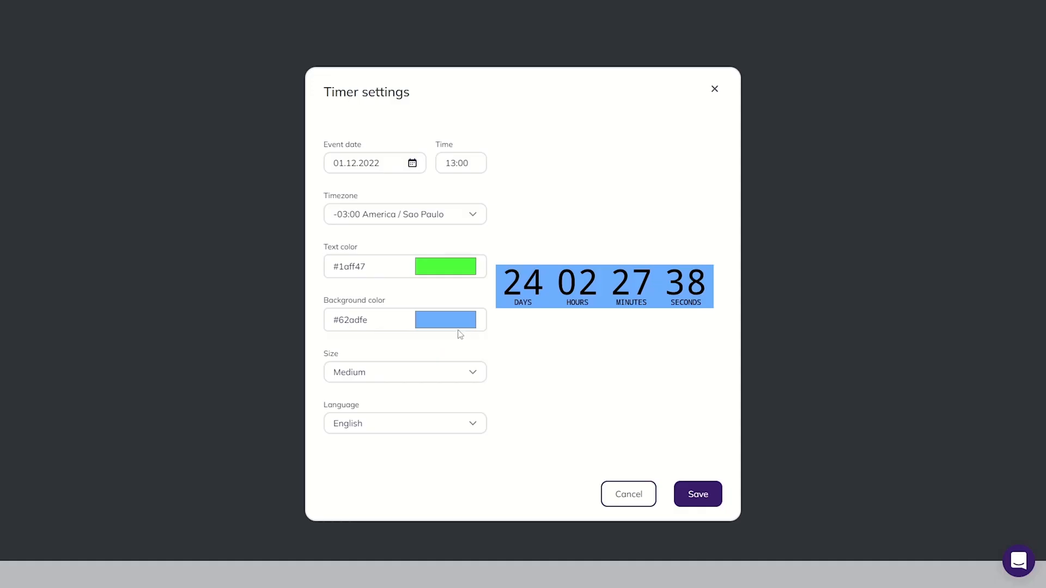
# Step: Insert a countdown timer with a black background above the sale heading
pyautogui.click(574, 401)
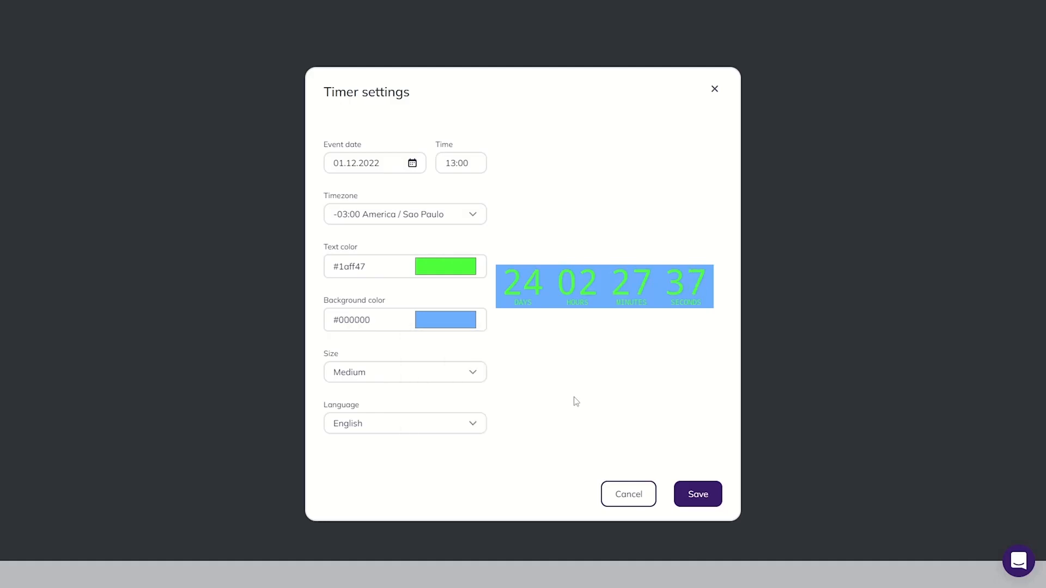
pyautogui.click(685, 495)
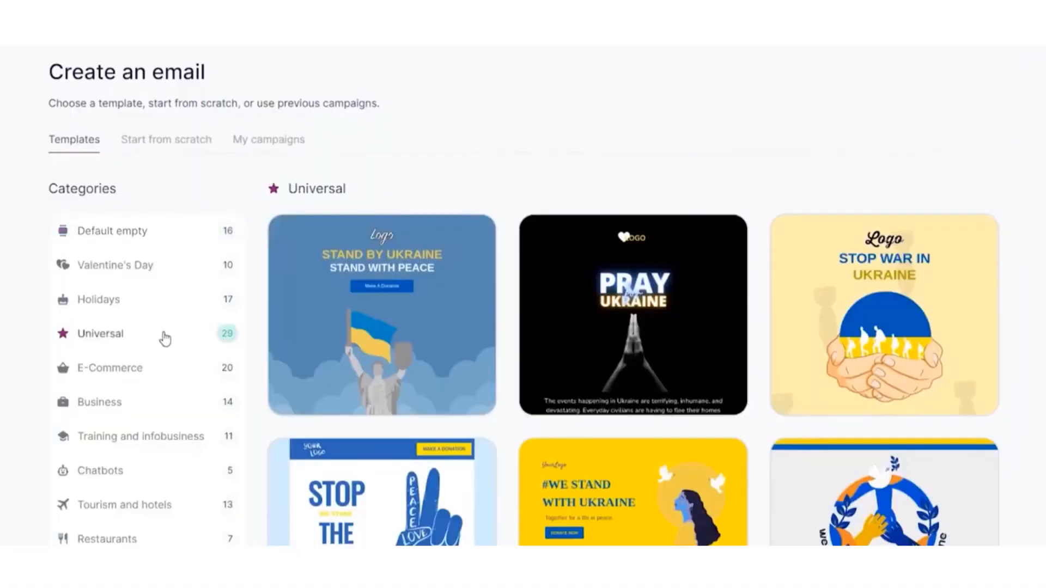
pyautogui.scroll(-5, 630, 234)
pyautogui.scroll(-5, 572, 237)
pyautogui.scroll(-5, 539, 242)
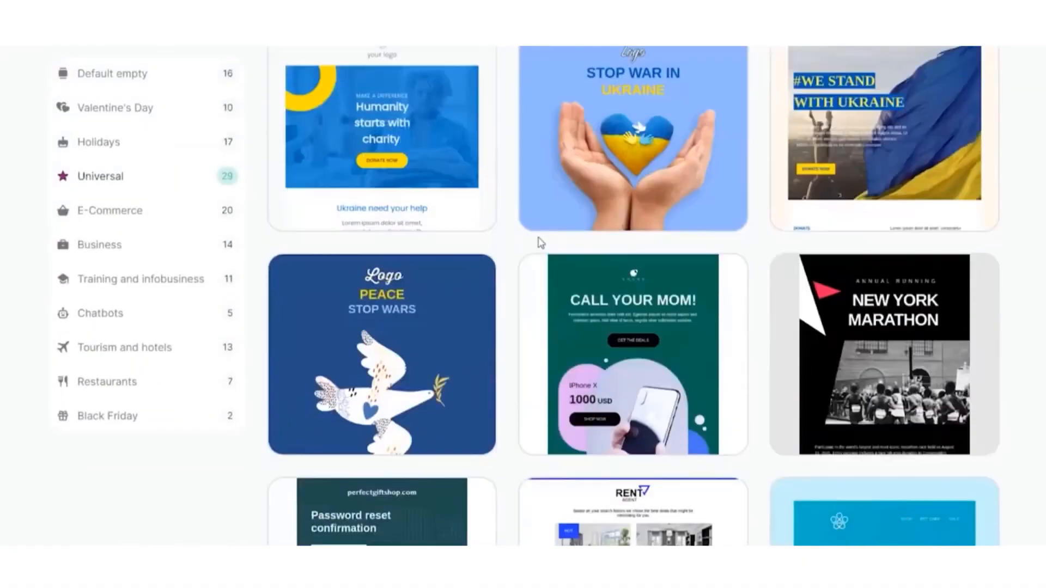
pyautogui.scroll(-5, 533, 243)
pyautogui.scroll(-5, 533, 242)
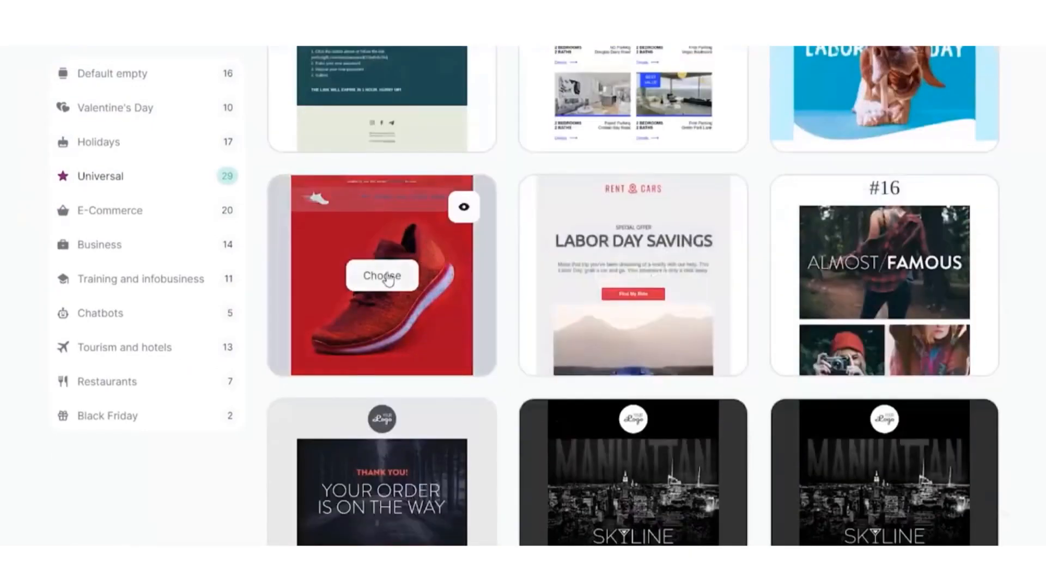
# Step: Open the red sneaker template from the Universal category in the editor
pyautogui.click(382, 275)
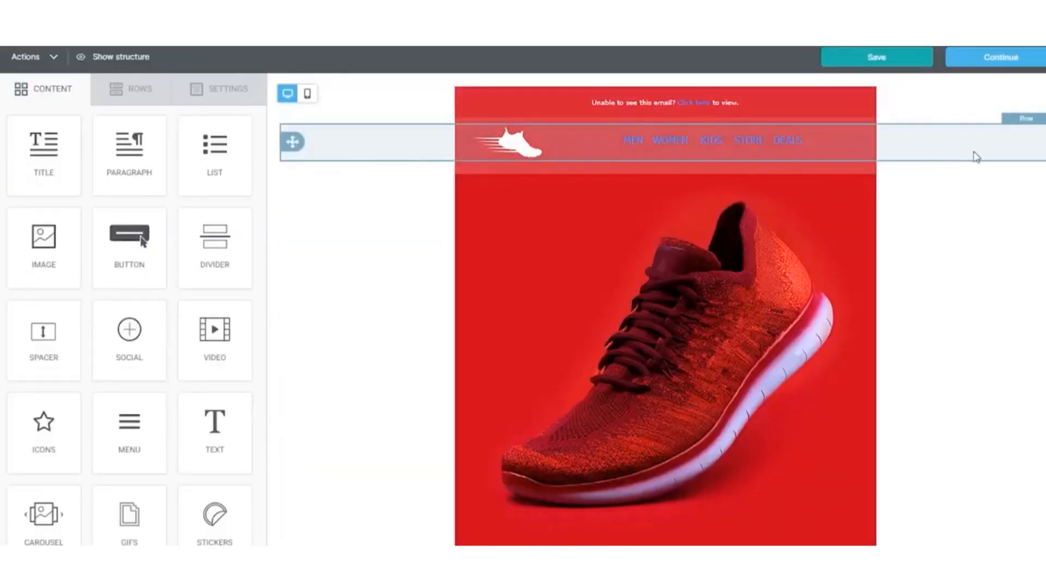
pyautogui.scroll(-4, 976, 156)
pyautogui.scroll(-3, 969, 164)
pyautogui.scroll(2, 883, 254)
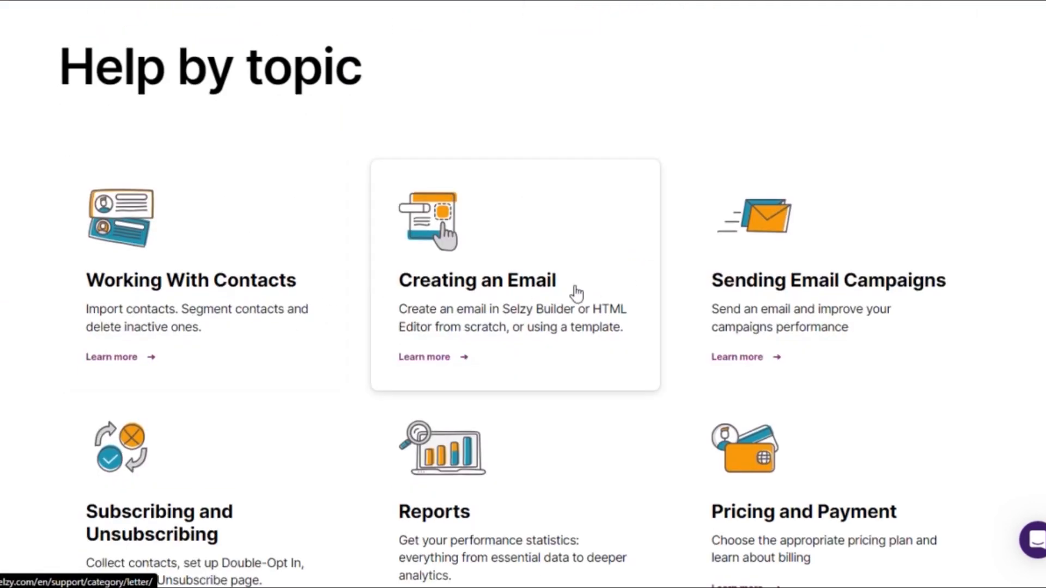
pyautogui.scroll(-1, 577, 292)
pyautogui.scroll(-3, 409, 327)
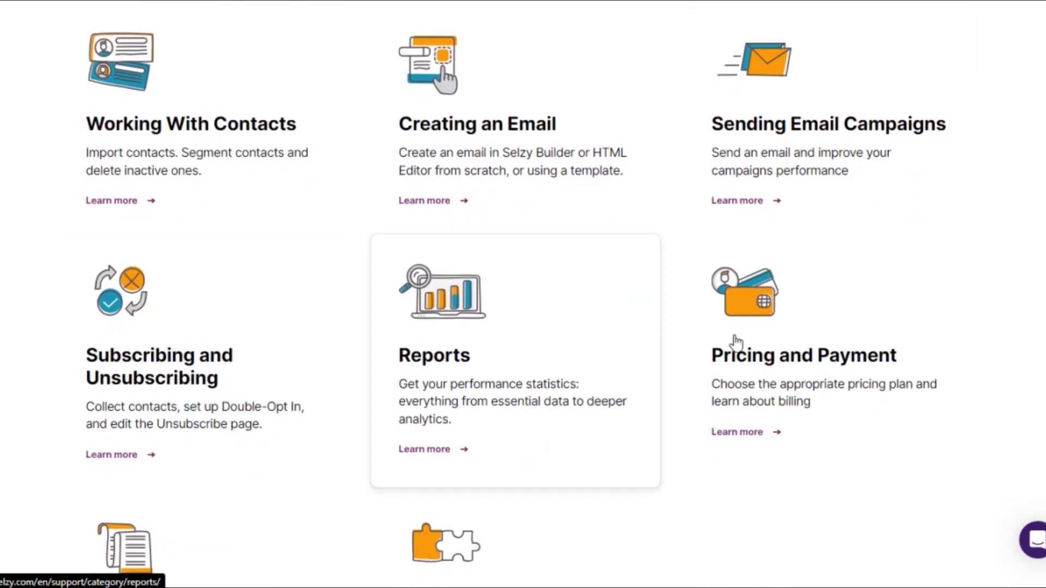
pyautogui.scroll(-3, 737, 342)
pyautogui.scroll(-2, 556, 363)
pyautogui.scroll(-4, 380, 282)
pyautogui.scroll(8, 546, 282)
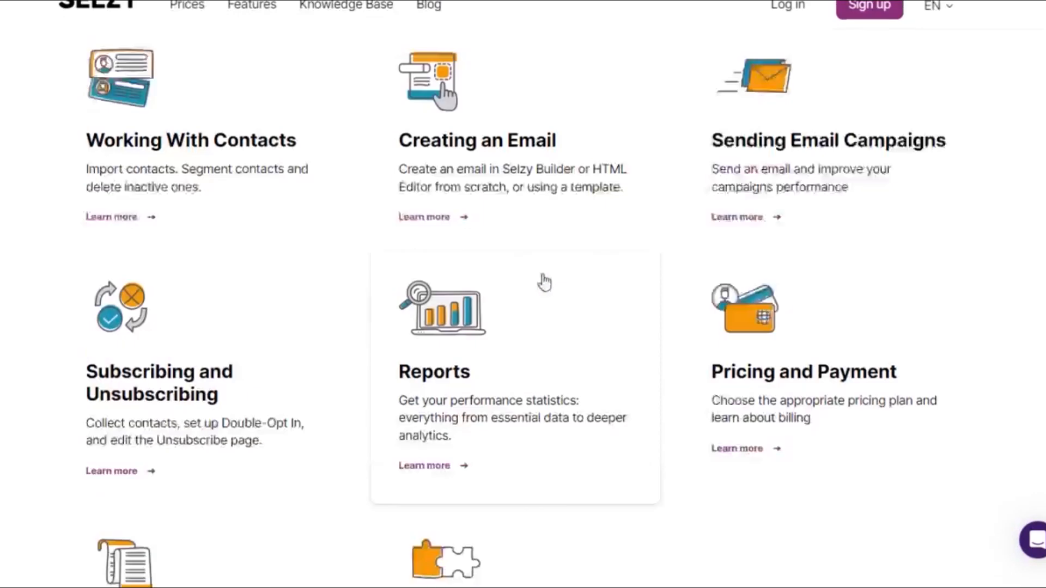
pyautogui.scroll(2, 545, 281)
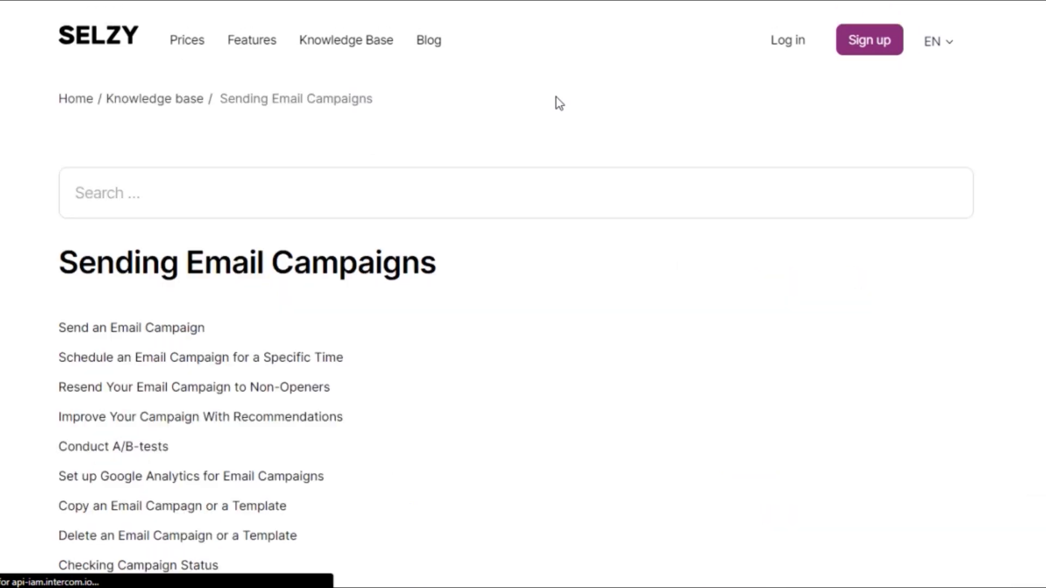
pyautogui.scroll(-2, 361, 130)
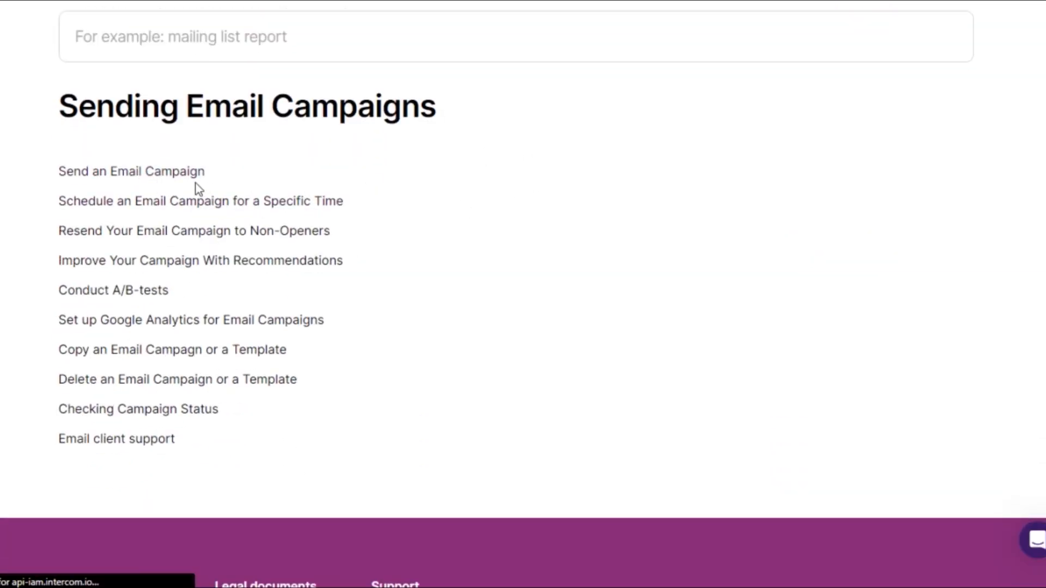
# Step: Open the Send an Email Campaign help article
pyautogui.click(131, 171)
pyautogui.scroll(-4, 360, 269)
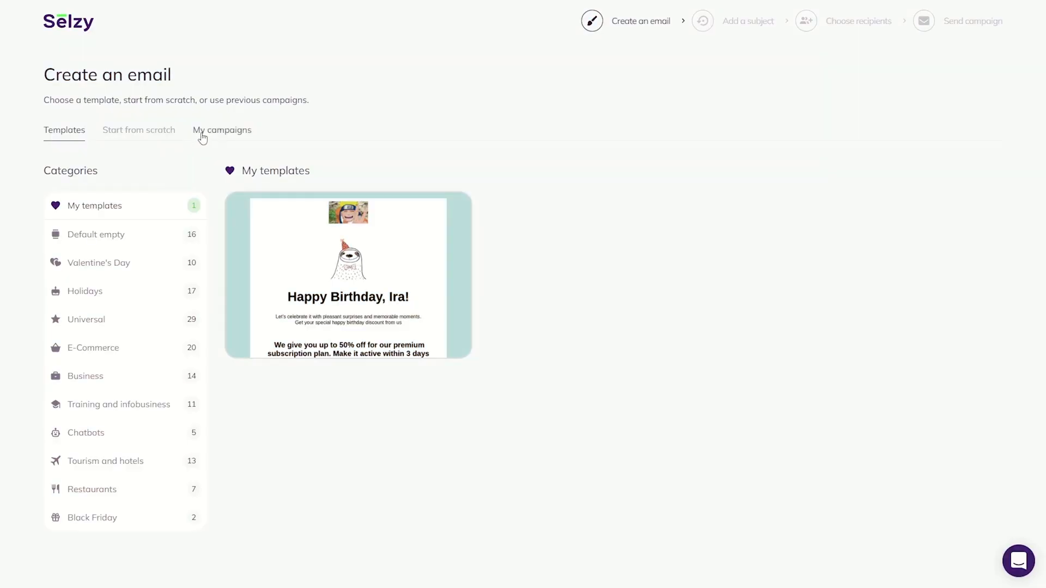
# Step: Address the campaign to the Selzy List and reach confirmation with email recommendations
pyautogui.click(93, 518)
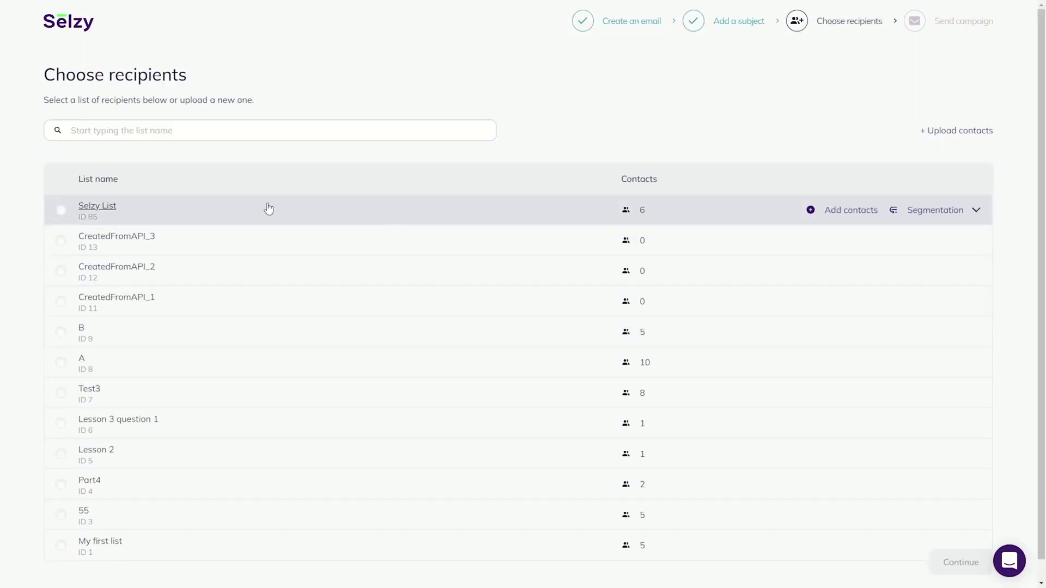
pyautogui.click(270, 209)
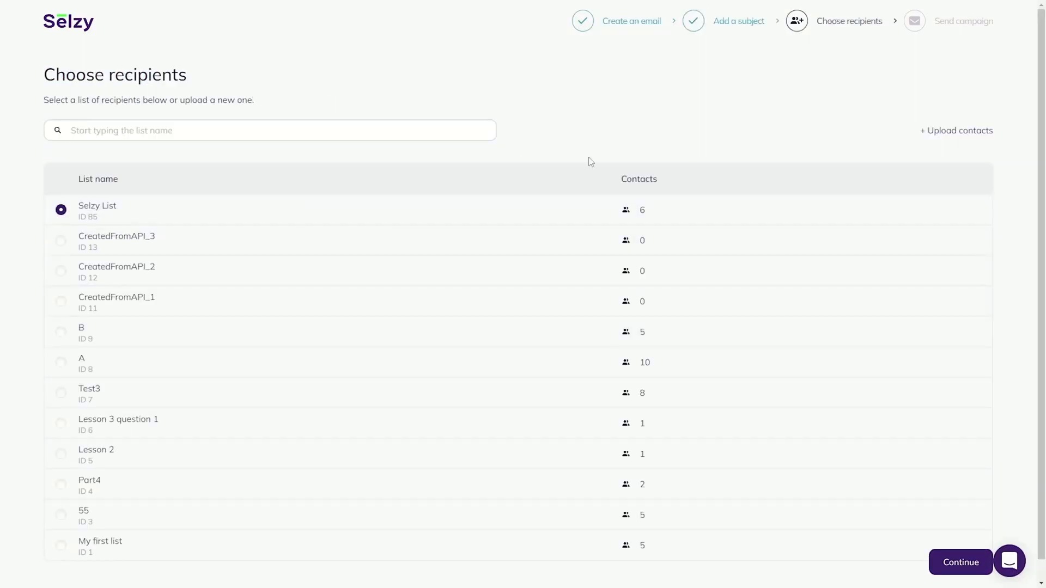
pyautogui.click(961, 563)
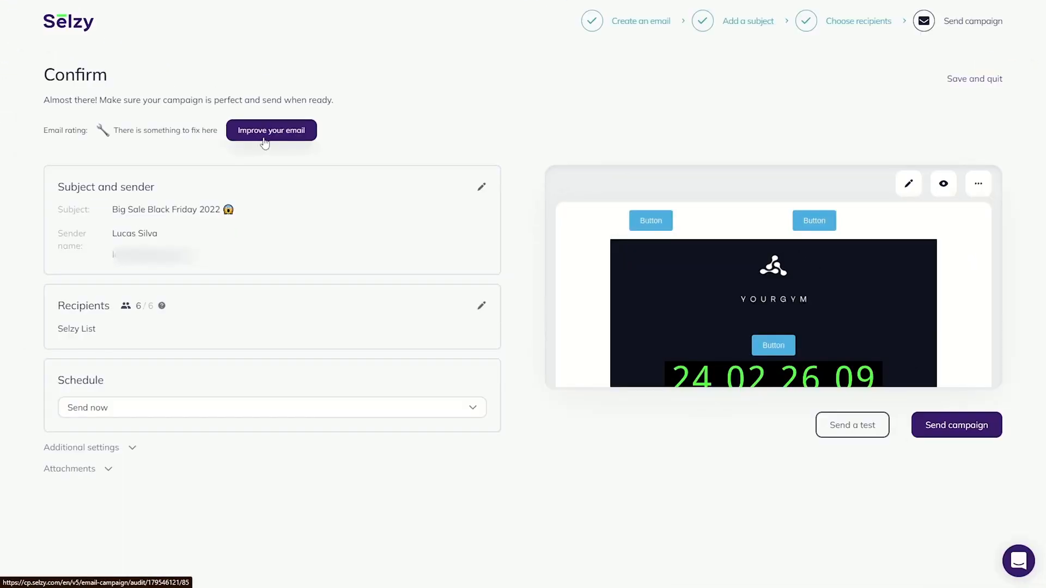
pyautogui.click(265, 139)
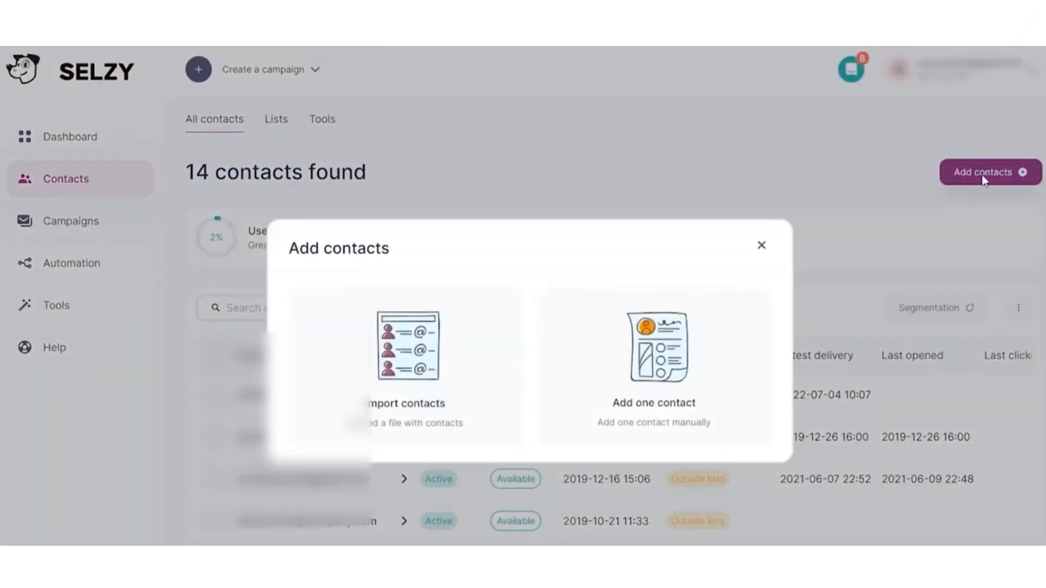
# Step: Import contacts.txt from file and accept the Email field mapping
pyautogui.click(405, 348)
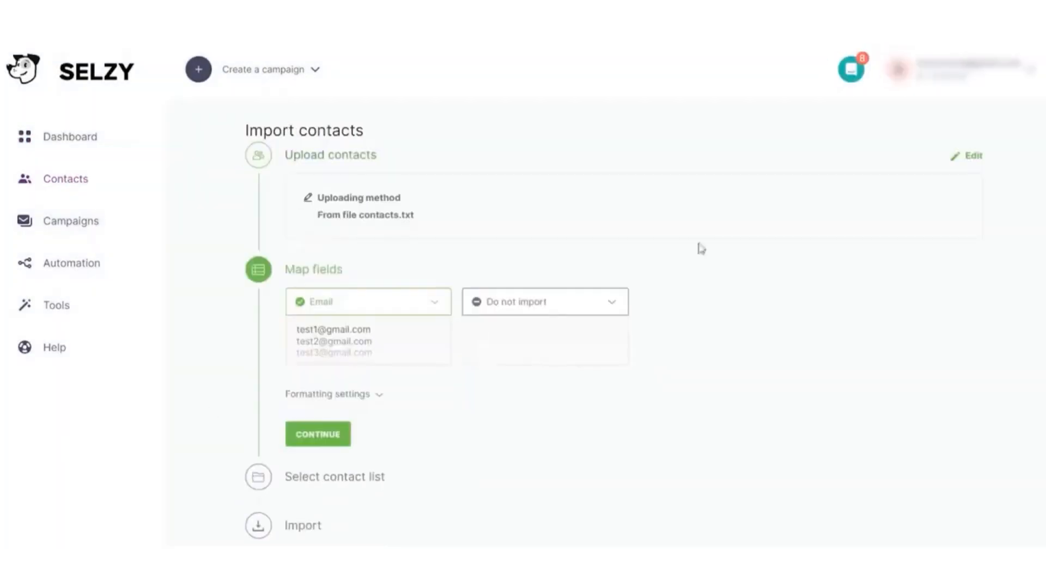
pyautogui.click(321, 448)
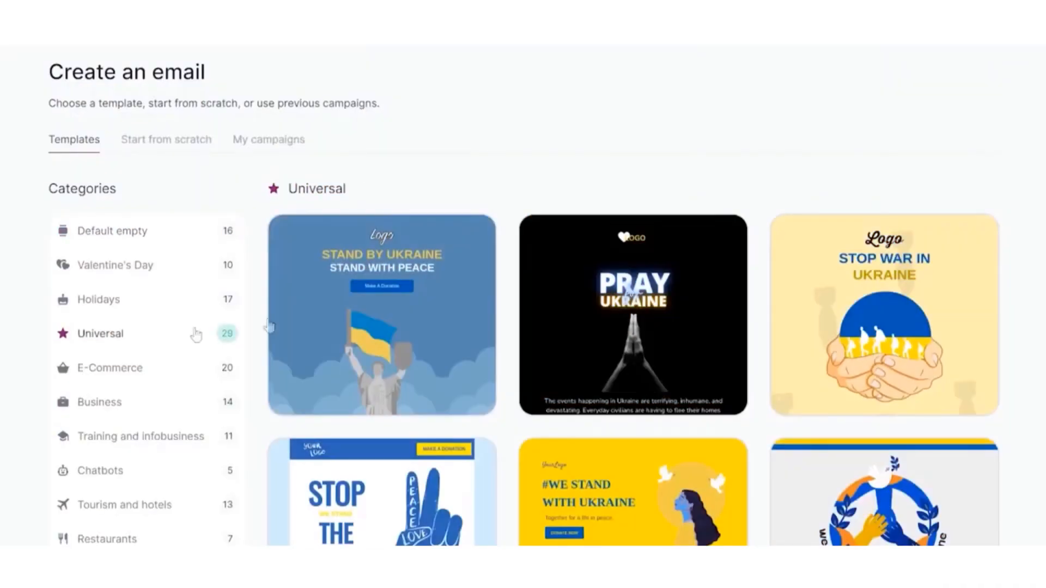
pyautogui.scroll(-5, 533, 242)
pyautogui.scroll(-5, 534, 243)
pyautogui.scroll(-5, 533, 242)
pyautogui.scroll(-5, 533, 242)
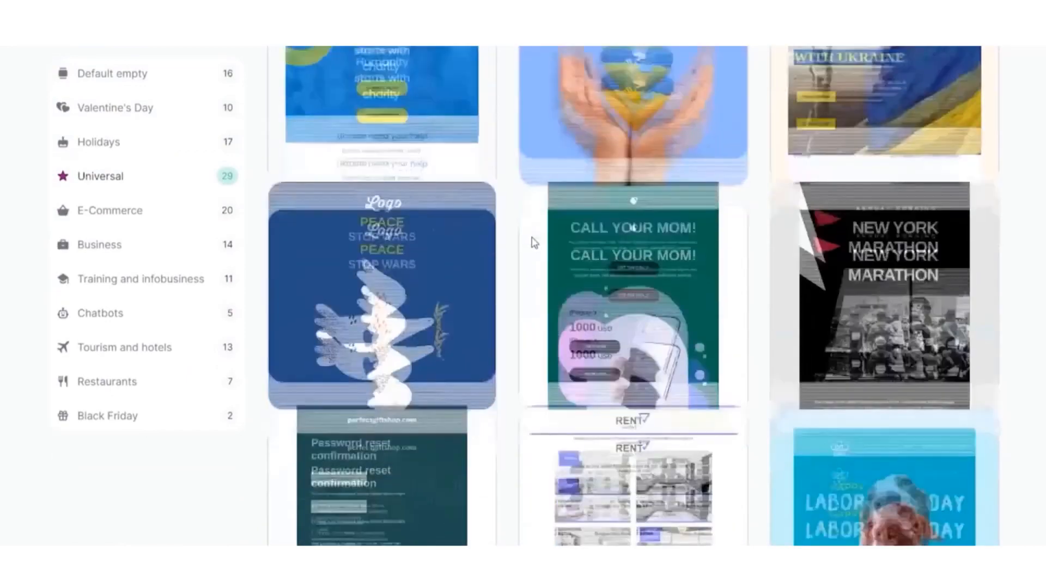
pyautogui.scroll(-5, 532, 242)
pyautogui.scroll(-3, 532, 242)
# Step: Build the email from the red sneaker template and send the campaign to its 9 recipients
pyautogui.click(382, 276)
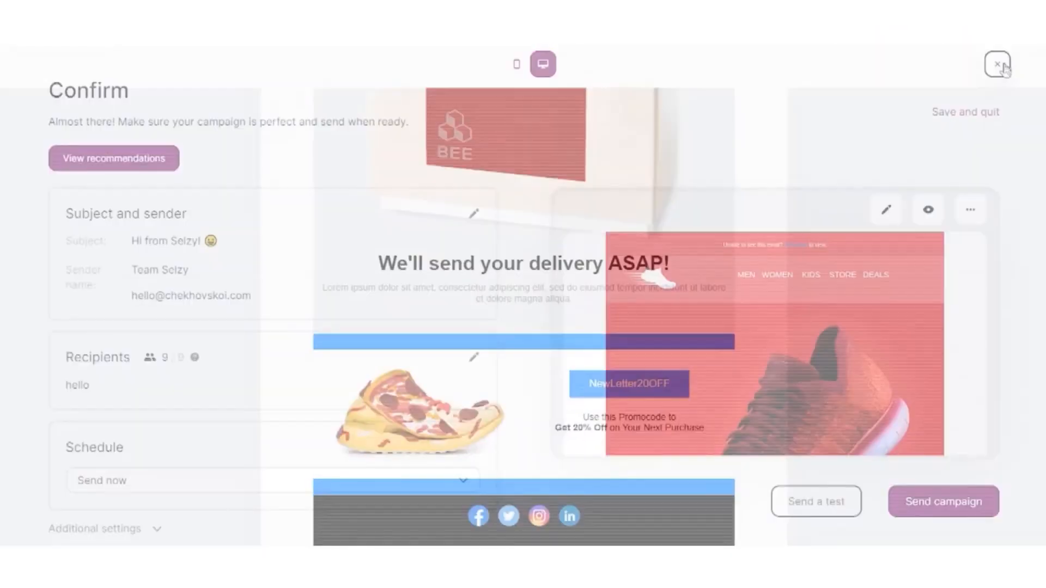
pyautogui.click(965, 504)
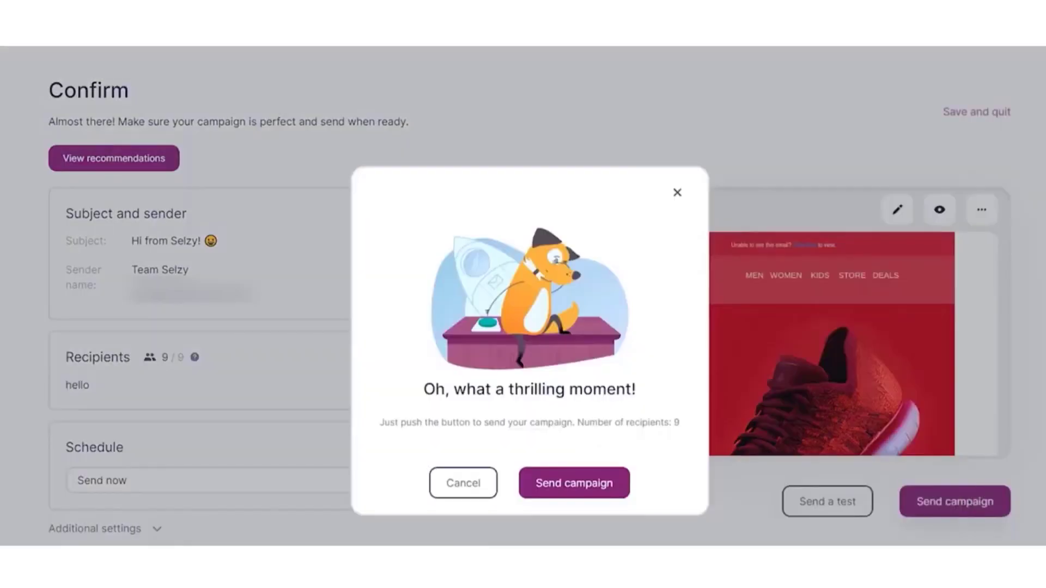
pyautogui.click(581, 486)
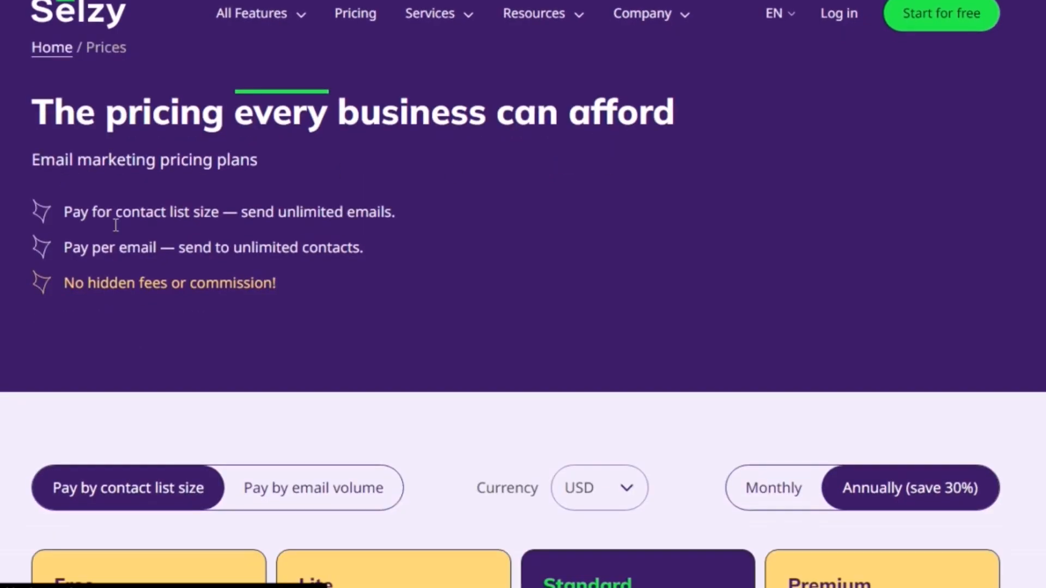
pyautogui.scroll(-2, 295, 224)
pyautogui.scroll(-2, 722, 165)
pyautogui.scroll(-2, 991, 164)
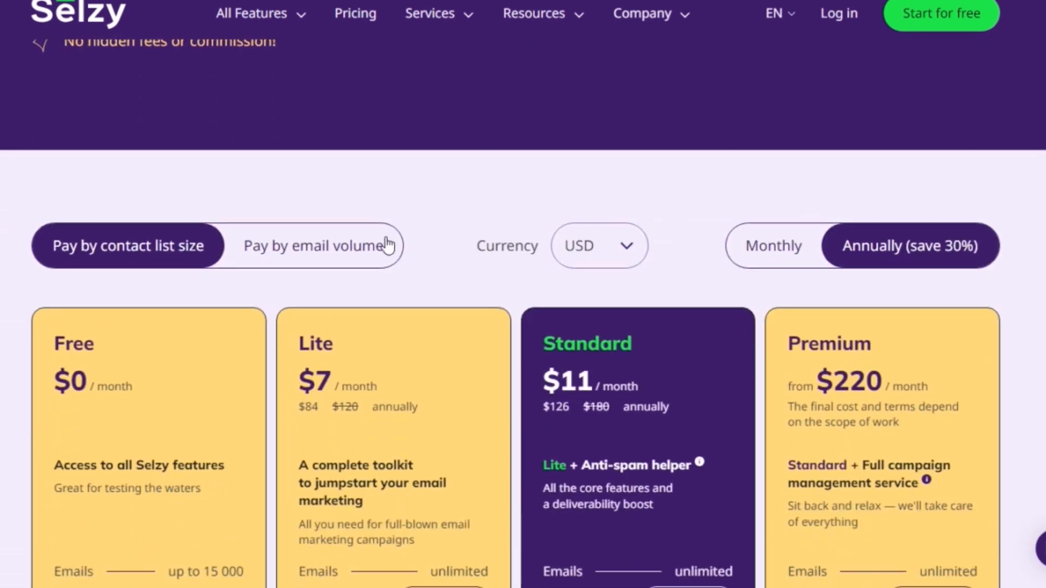
pyautogui.scroll(-2, 88, 258)
pyautogui.scroll(-1, 491, 245)
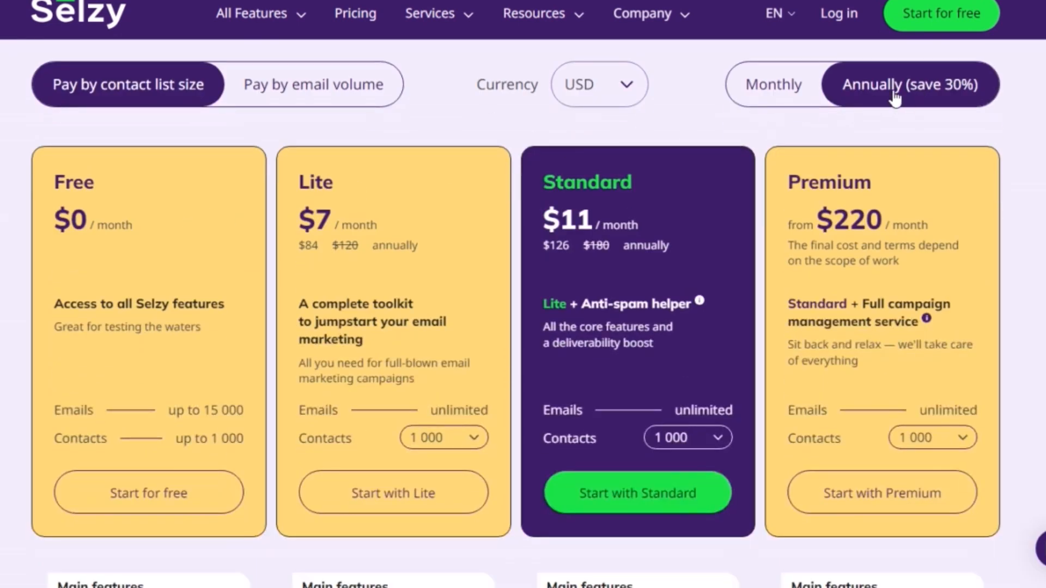
# Step: Switch the pricing plans to monthly billing, Lite at $10 and Standard at $15
pyautogui.click(782, 97)
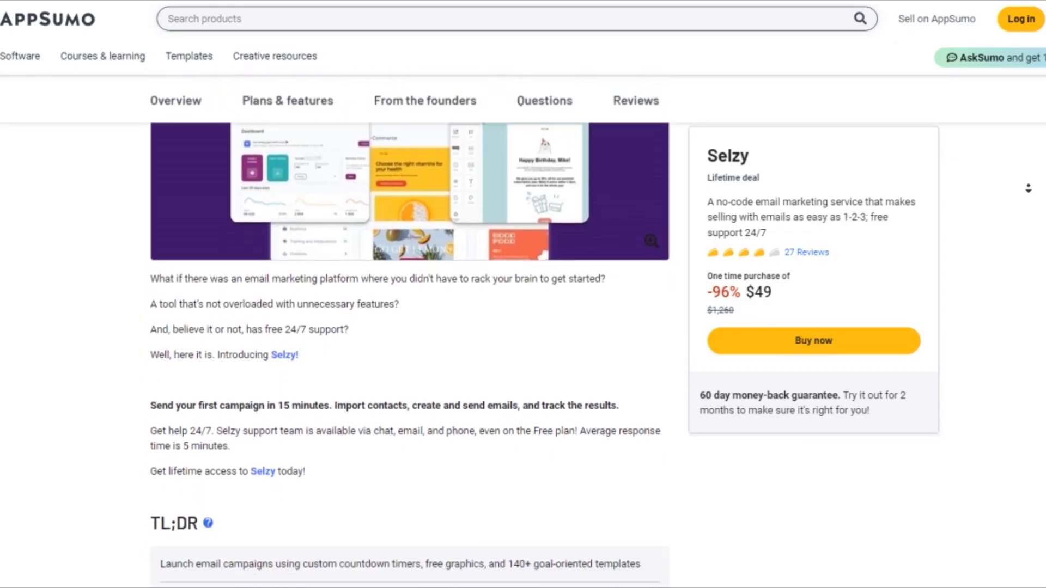
pyautogui.scroll(-8, 408, 327)
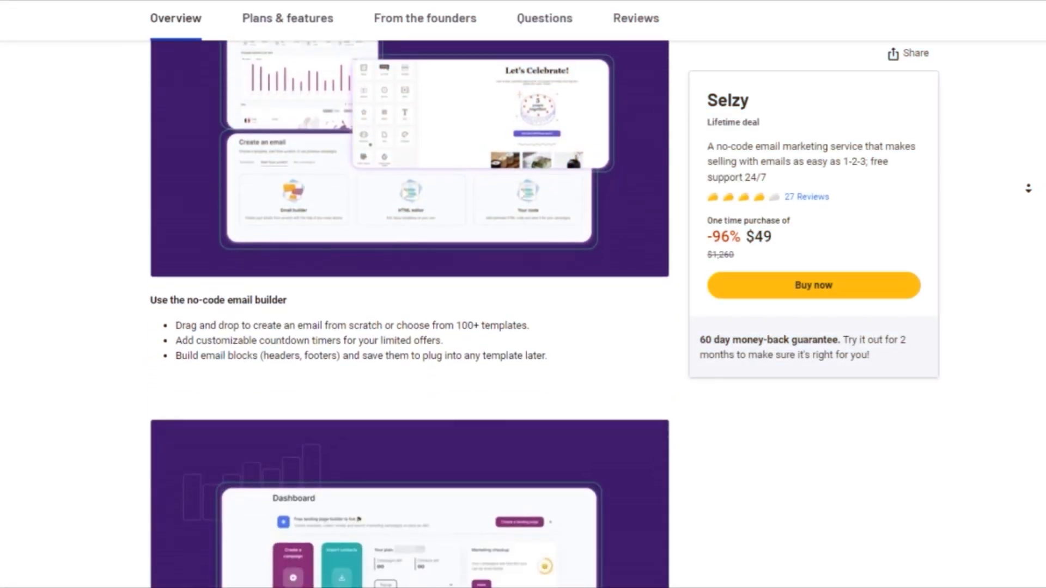
pyautogui.scroll(-5, 409, 328)
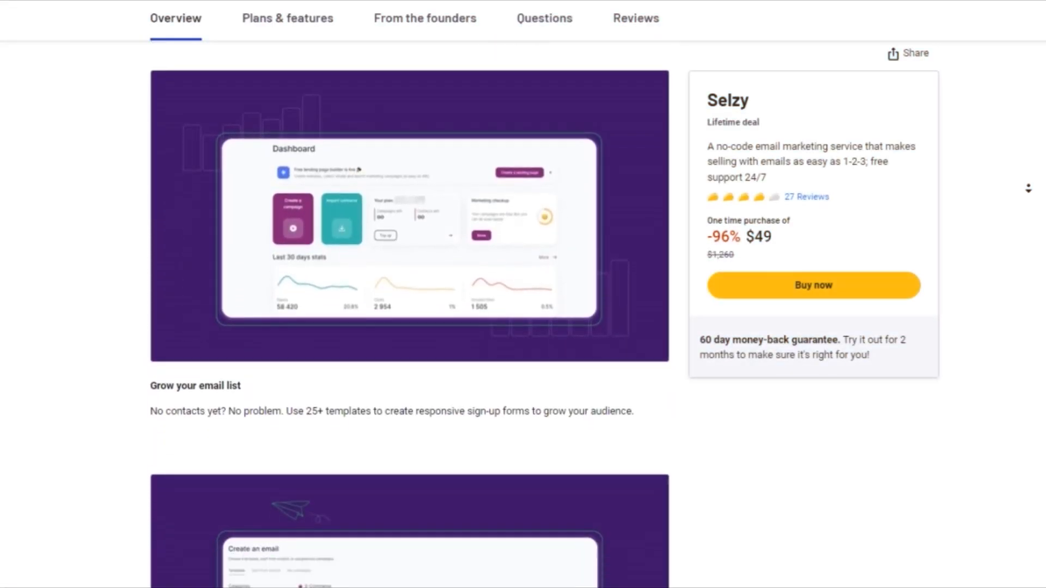
pyautogui.scroll(-5, 409, 327)
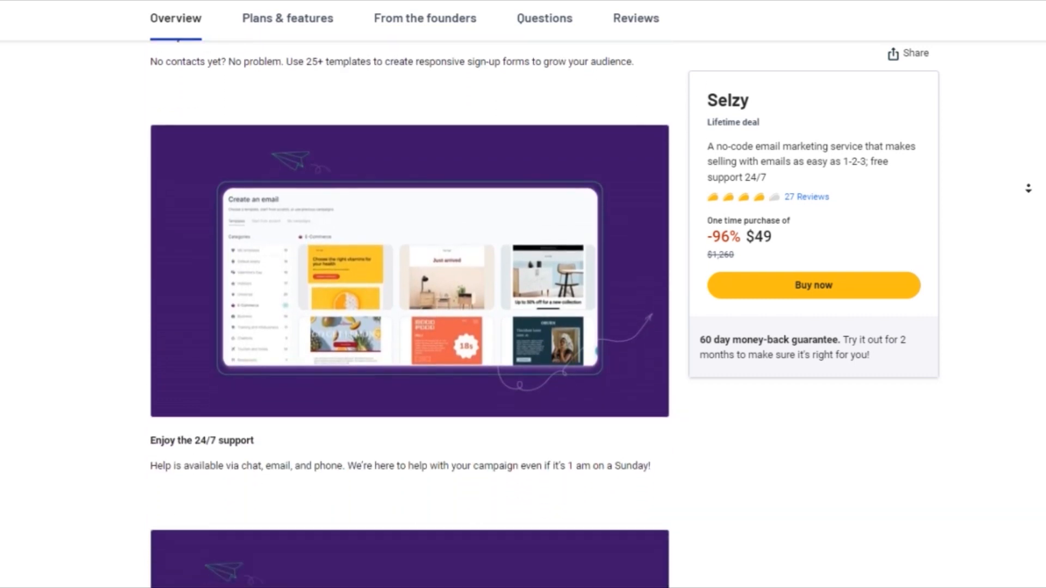
pyautogui.scroll(-5, 409, 328)
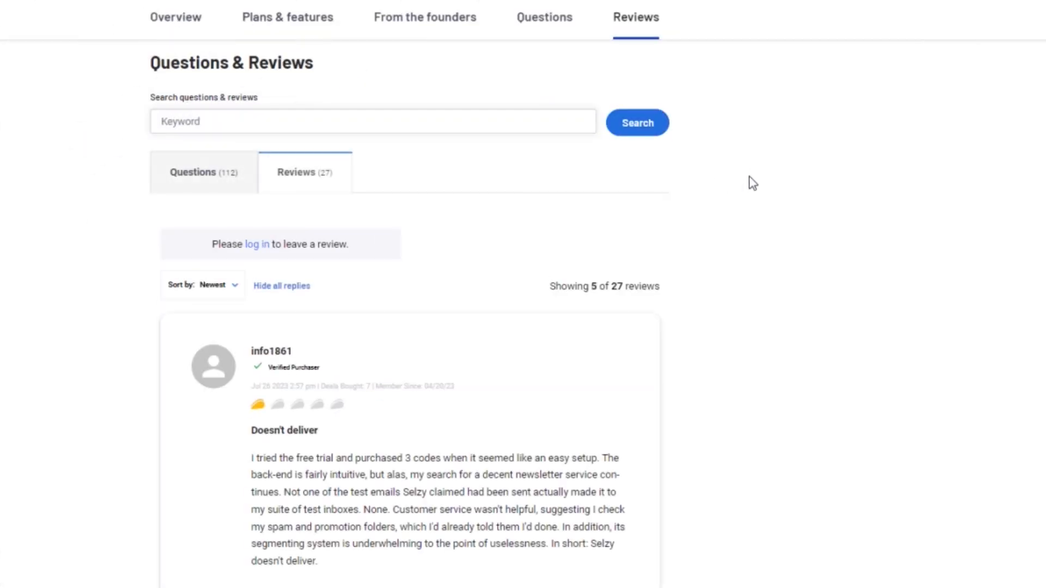
pyautogui.scroll(-3, 752, 189)
pyautogui.scroll(-3, 777, 197)
pyautogui.scroll(-3, 898, 213)
pyautogui.scroll(-5, 897, 214)
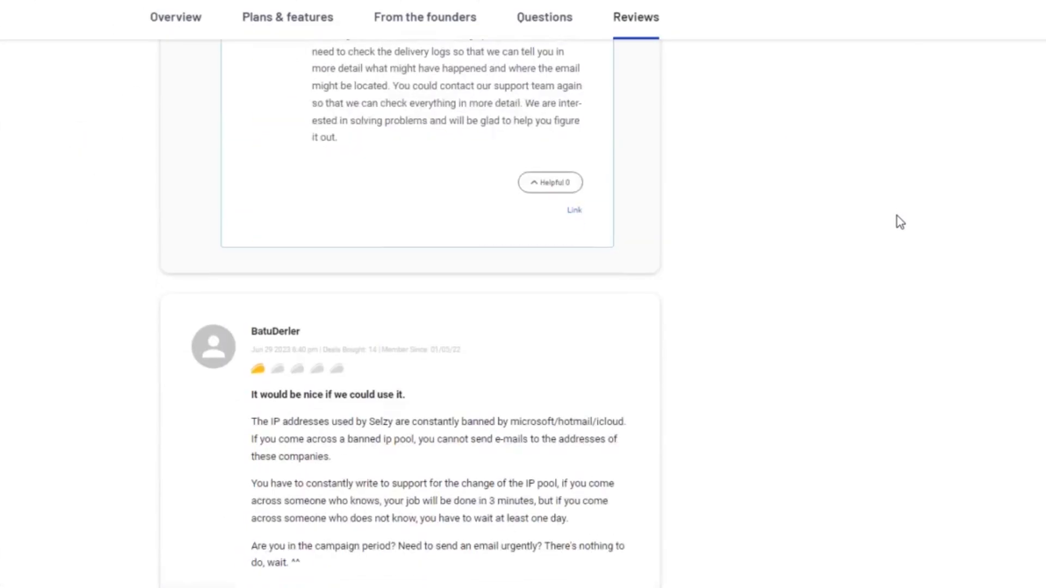
pyautogui.scroll(-1, 898, 217)
pyautogui.scroll(-5, 897, 217)
pyautogui.scroll(-5, 897, 217)
pyautogui.scroll(-5, 898, 217)
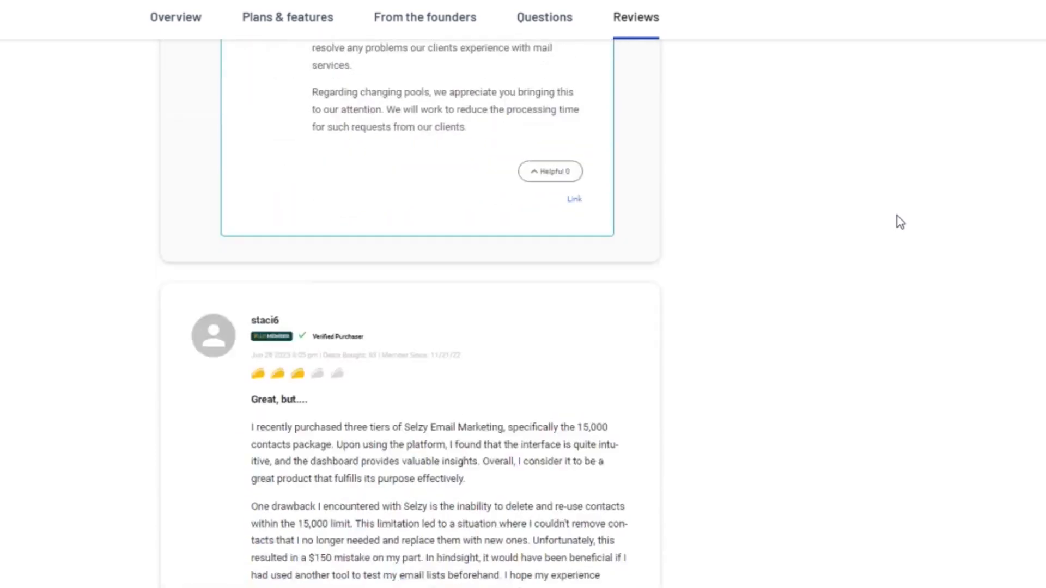
pyautogui.scroll(-4, 898, 216)
pyautogui.scroll(-5, 898, 217)
pyautogui.scroll(-5, 897, 217)
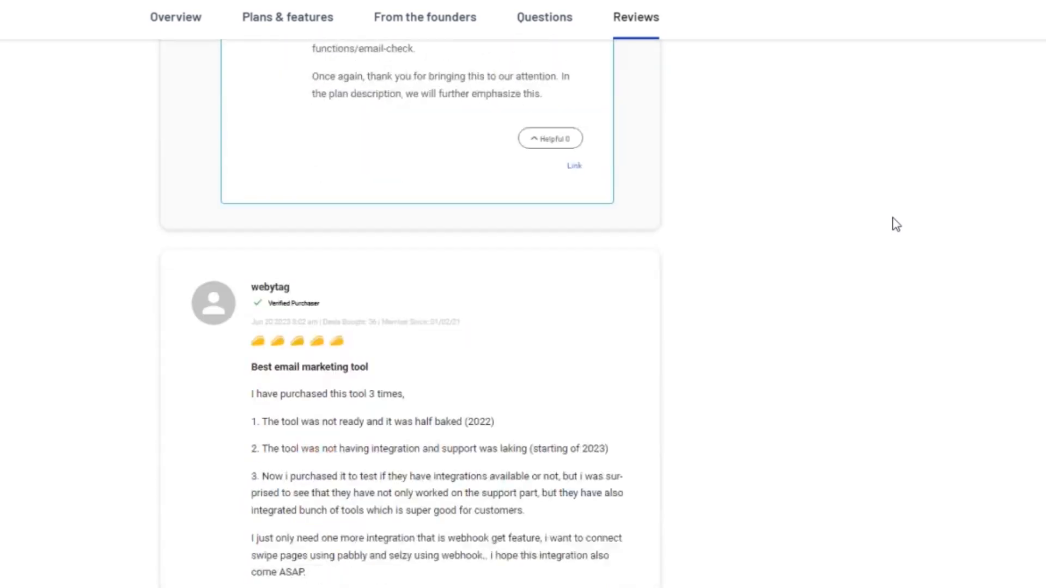
pyautogui.scroll(-3, 898, 217)
pyautogui.scroll(-2, 898, 221)
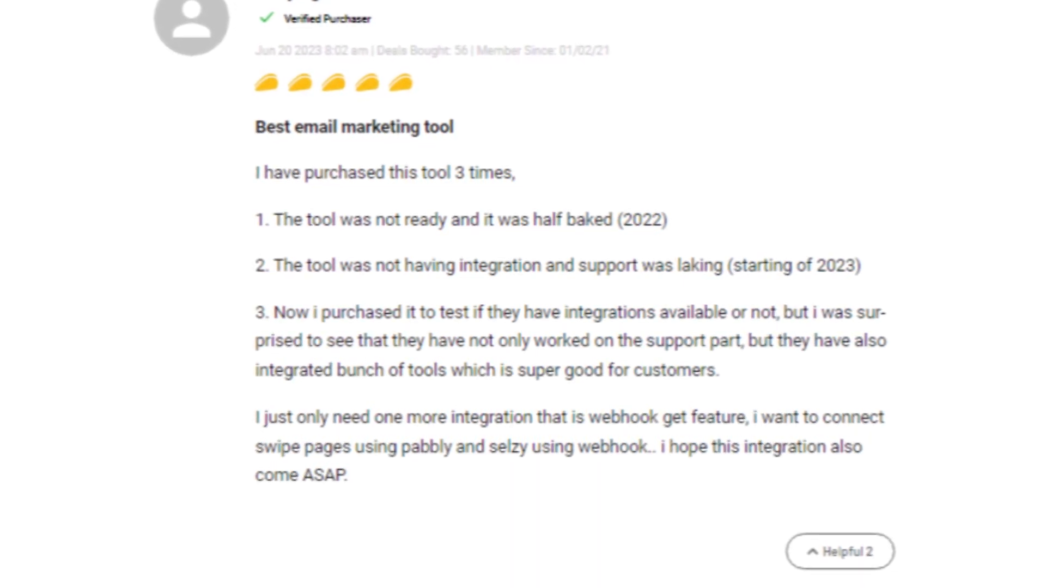
pyautogui.scroll(-5, 891, 227)
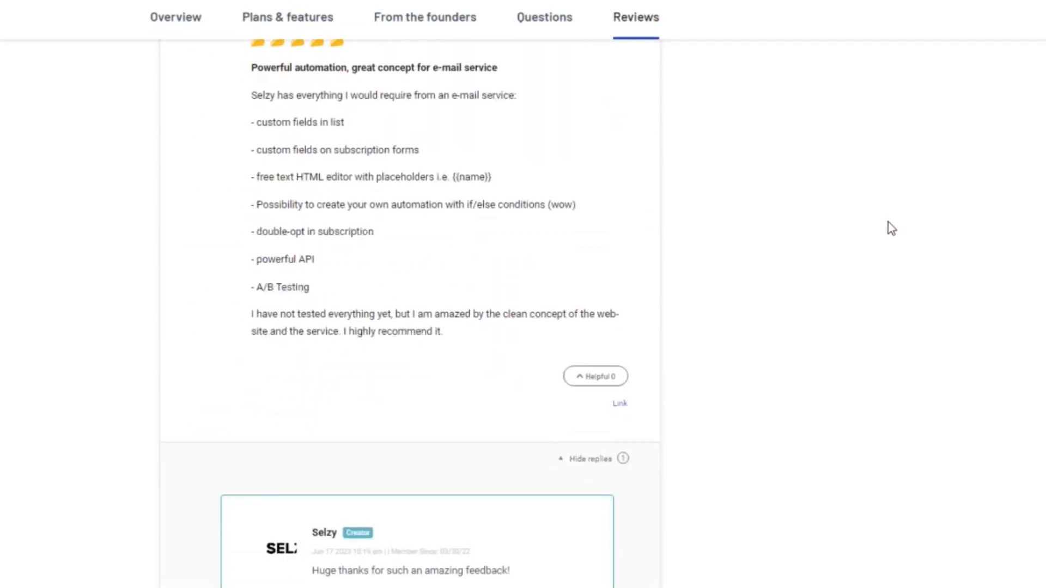
pyautogui.scroll(-1, 890, 227)
pyautogui.scroll(-8, 890, 227)
# Step: Load more reviews of the Selzy AppSumo deal
pyautogui.click(442, 166)
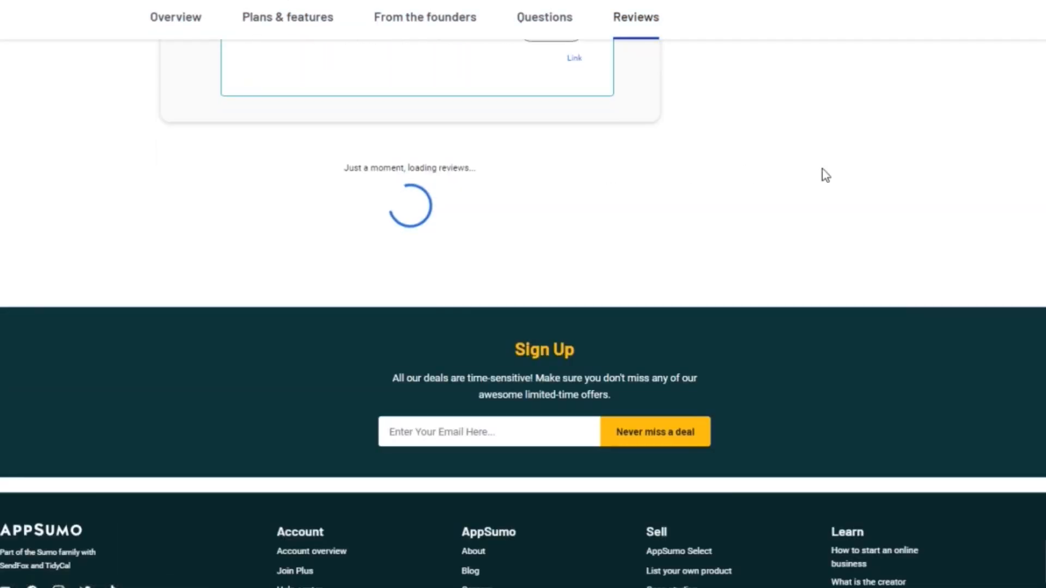
pyautogui.scroll(-5, 856, 174)
pyautogui.scroll(-1, 853, 170)
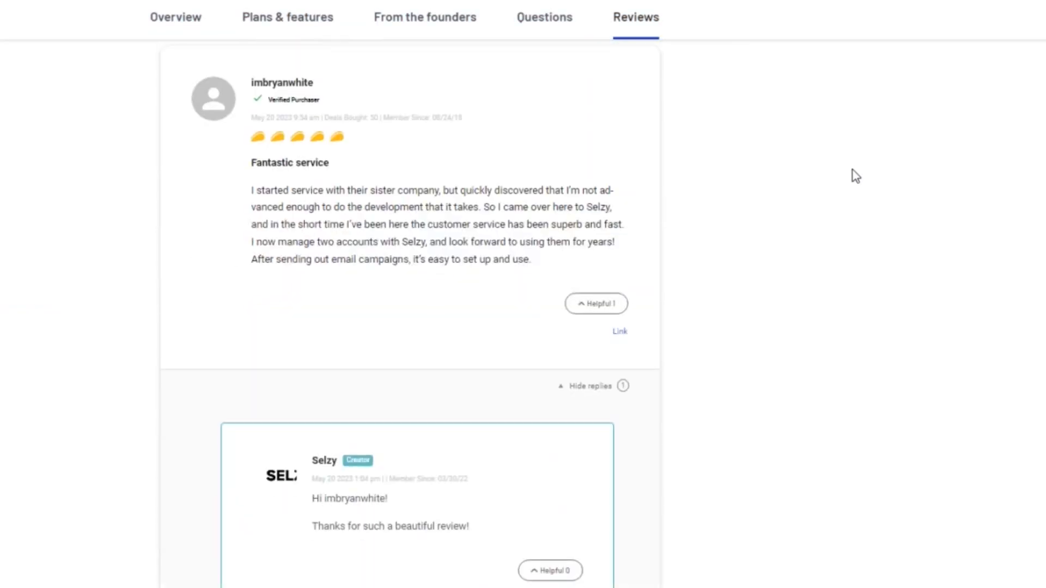
pyautogui.scroll(-3, 853, 170)
pyautogui.scroll(-6, 851, 171)
pyautogui.scroll(-5, 852, 171)
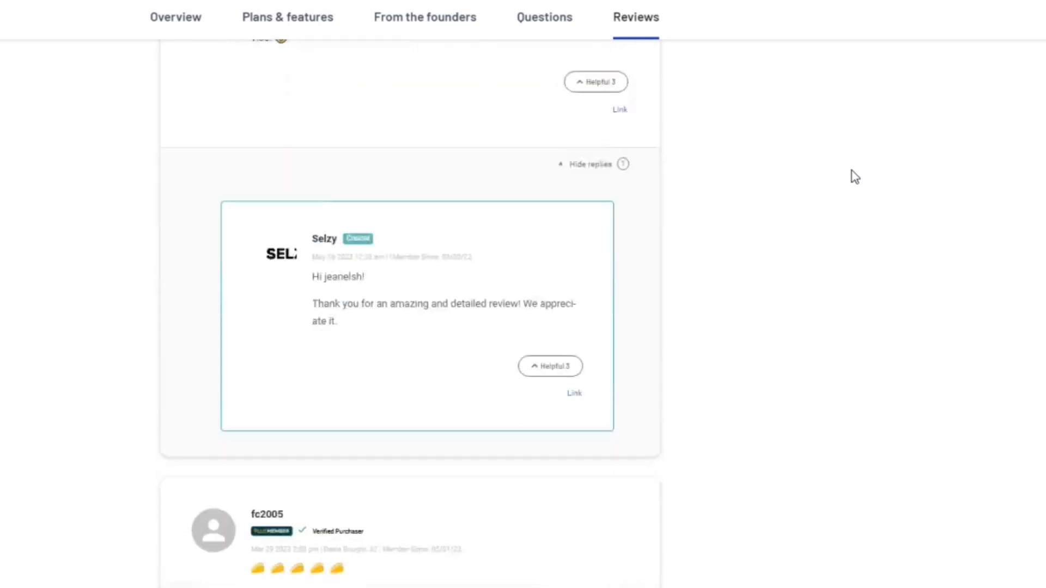
pyautogui.scroll(-2, 853, 171)
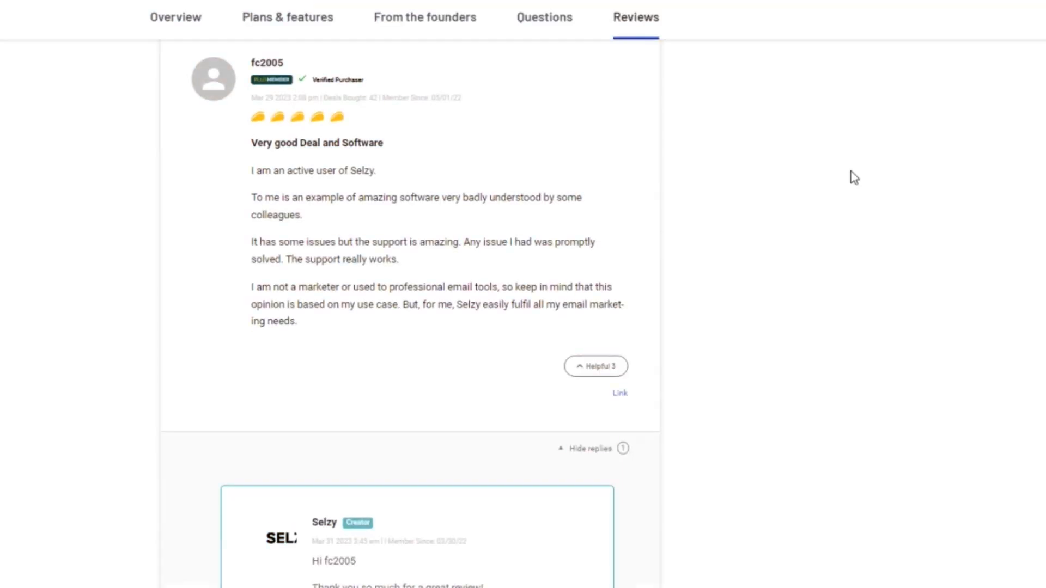
pyautogui.scroll(-5, 854, 177)
pyautogui.scroll(-5, 854, 177)
pyautogui.scroll(-3, 854, 178)
pyautogui.scroll(-2, 855, 177)
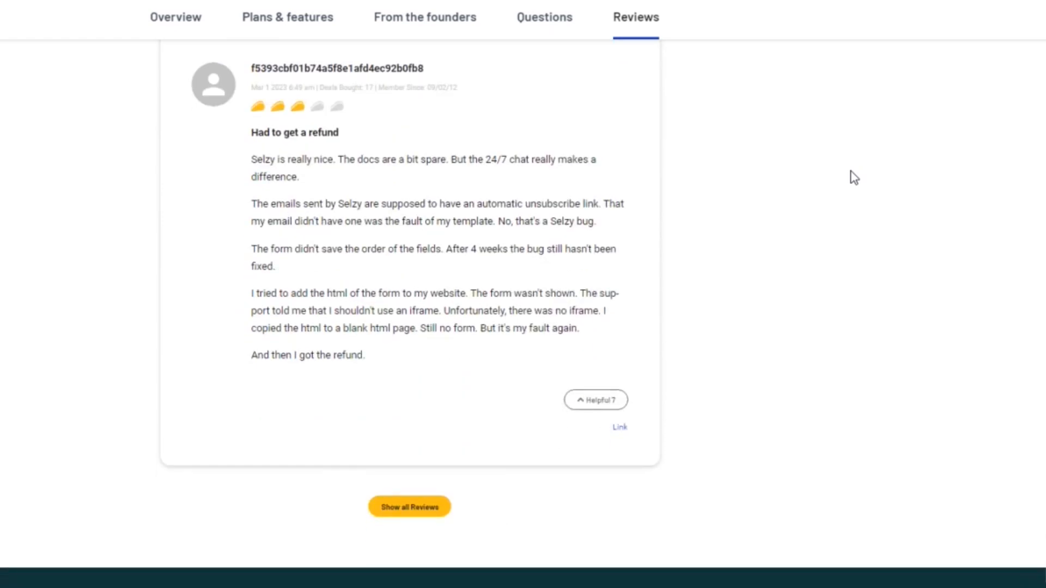
# Step: Load the full list of Selzy reviews down to the older ones
pyautogui.click(437, 508)
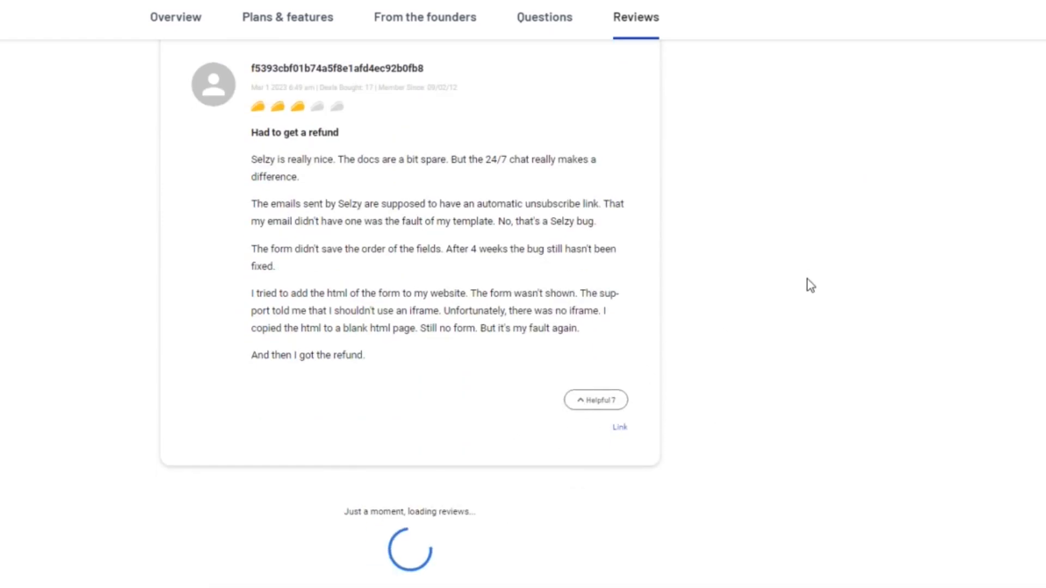
pyautogui.scroll(-5, 810, 285)
pyautogui.scroll(-3, 810, 285)
pyautogui.scroll(-3, 810, 285)
pyautogui.scroll(-4, 810, 284)
pyautogui.scroll(-3, 810, 285)
pyautogui.scroll(-3, 810, 285)
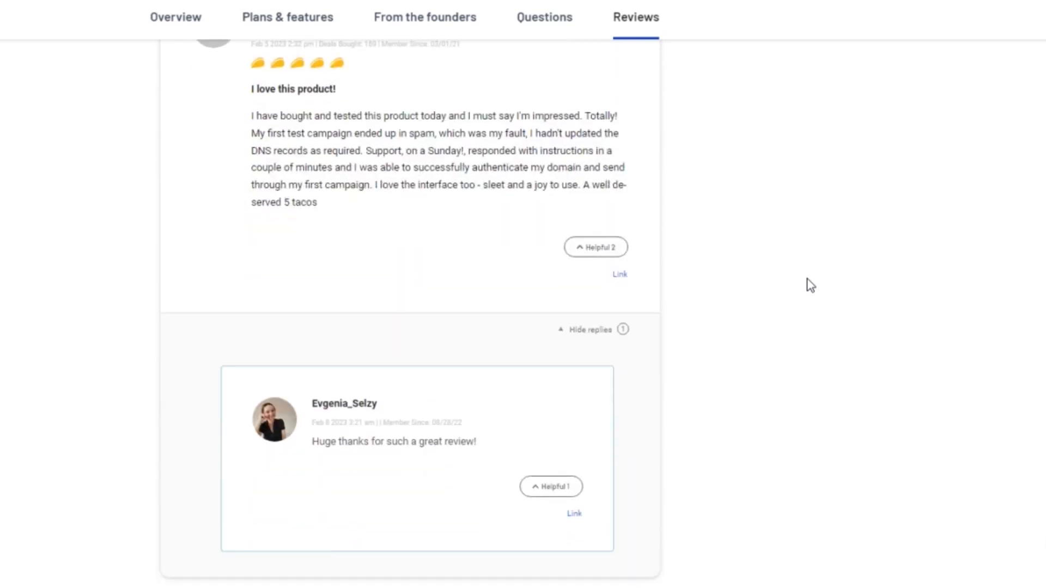
pyautogui.scroll(-4, 810, 285)
pyautogui.scroll(-3, 810, 285)
pyautogui.scroll(-4, 810, 285)
pyautogui.scroll(-3, 810, 285)
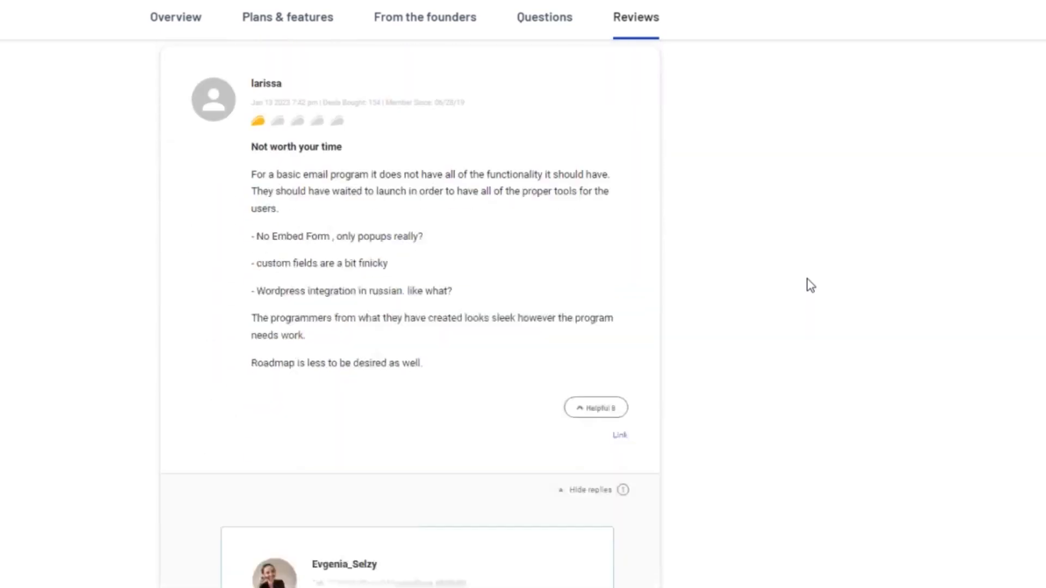
pyautogui.scroll(-4, 810, 285)
pyautogui.scroll(-5, 811, 285)
pyautogui.scroll(-2, 811, 285)
pyautogui.scroll(-4, 810, 285)
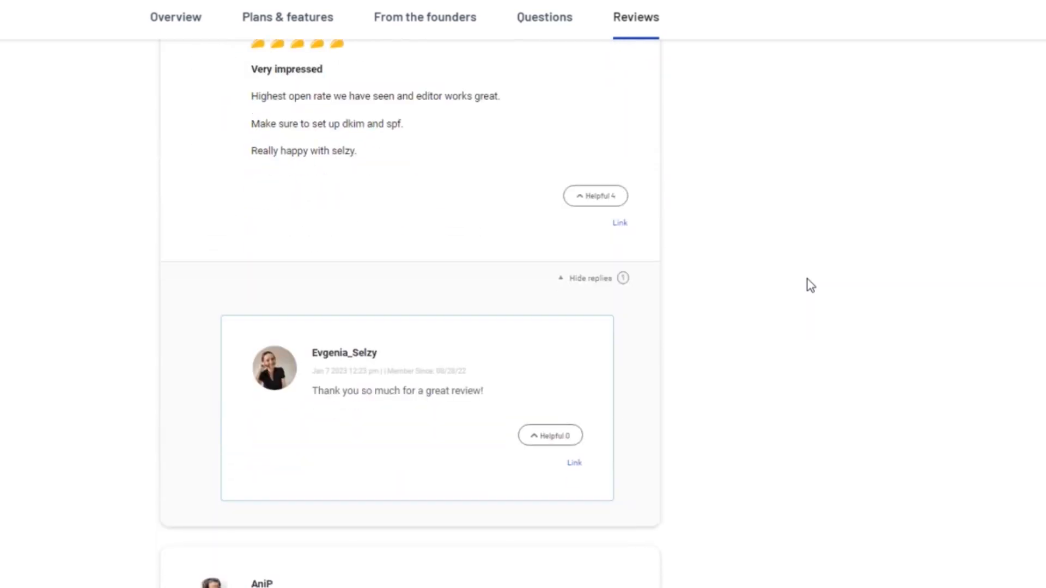
pyautogui.scroll(-4, 810, 285)
pyautogui.scroll(-4, 810, 285)
pyautogui.scroll(-2, 809, 285)
pyautogui.scroll(-5, 810, 285)
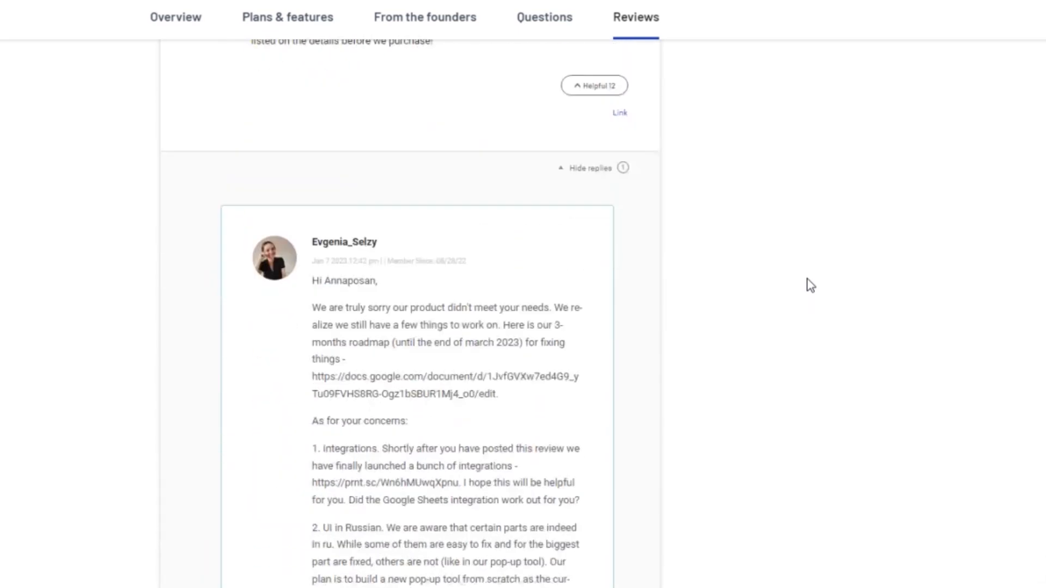
pyautogui.scroll(-3, 810, 284)
pyautogui.scroll(-5, 810, 284)
pyautogui.scroll(-3, 810, 285)
pyautogui.scroll(-3, 811, 284)
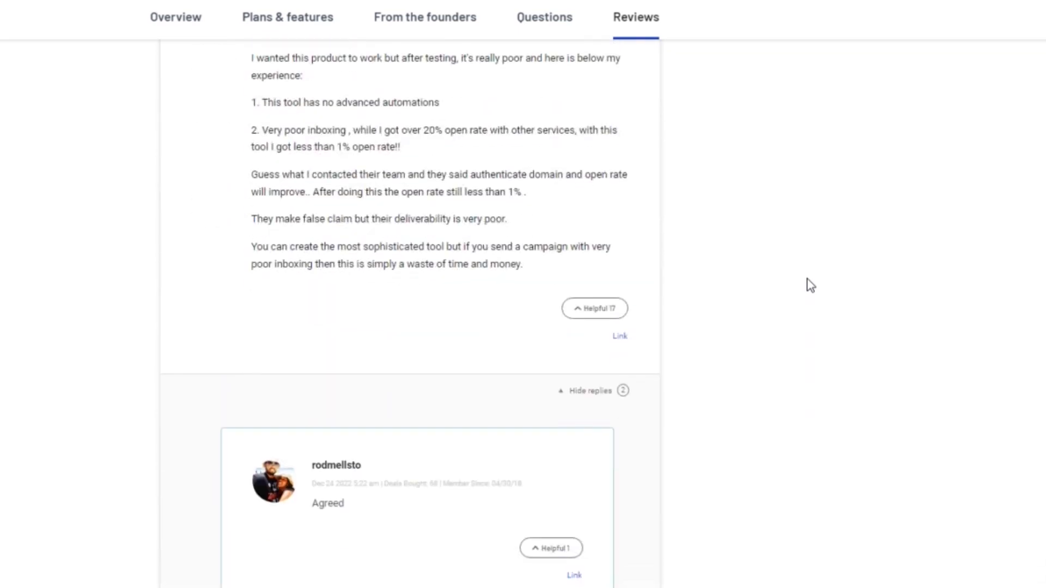
pyautogui.scroll(-4, 810, 285)
pyautogui.scroll(-3, 810, 285)
pyautogui.scroll(-5, 810, 285)
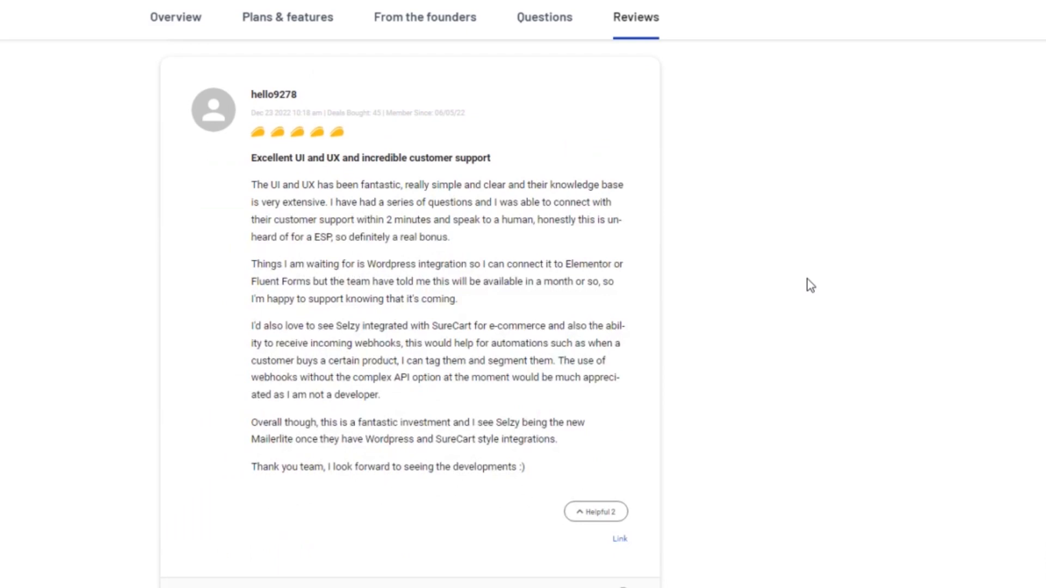
pyautogui.scroll(-6, 810, 285)
pyautogui.scroll(-1, 810, 285)
pyautogui.scroll(-5, 810, 284)
pyautogui.scroll(-4, 810, 285)
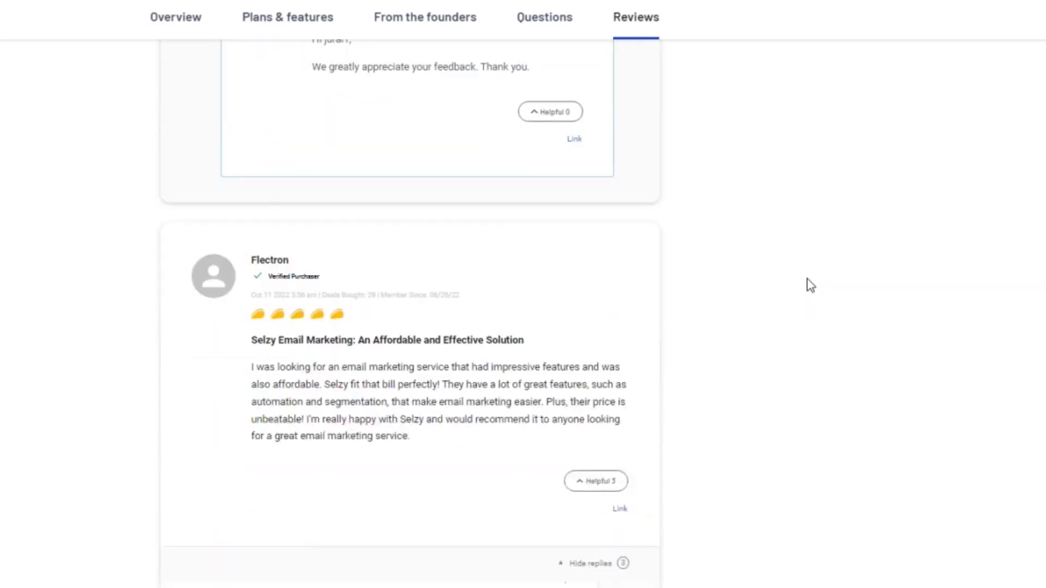
pyautogui.scroll(-5, 810, 284)
pyautogui.scroll(-4, 810, 284)
pyautogui.scroll(-3, 809, 285)
pyautogui.scroll(-5, 810, 285)
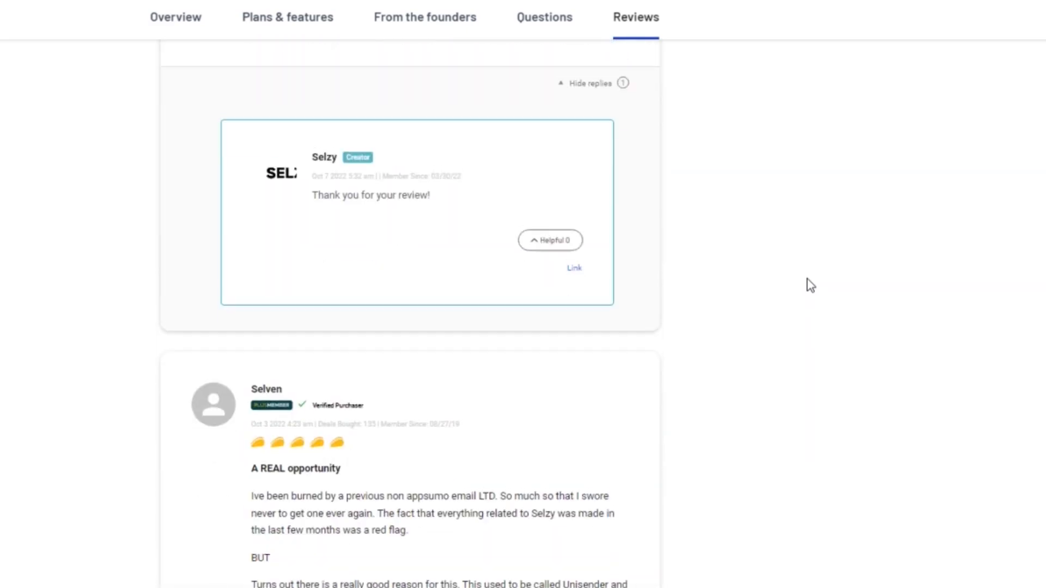
pyautogui.scroll(-3, 811, 284)
pyautogui.scroll(-5, 811, 285)
pyautogui.scroll(-5, 810, 284)
pyautogui.scroll(-2, 810, 284)
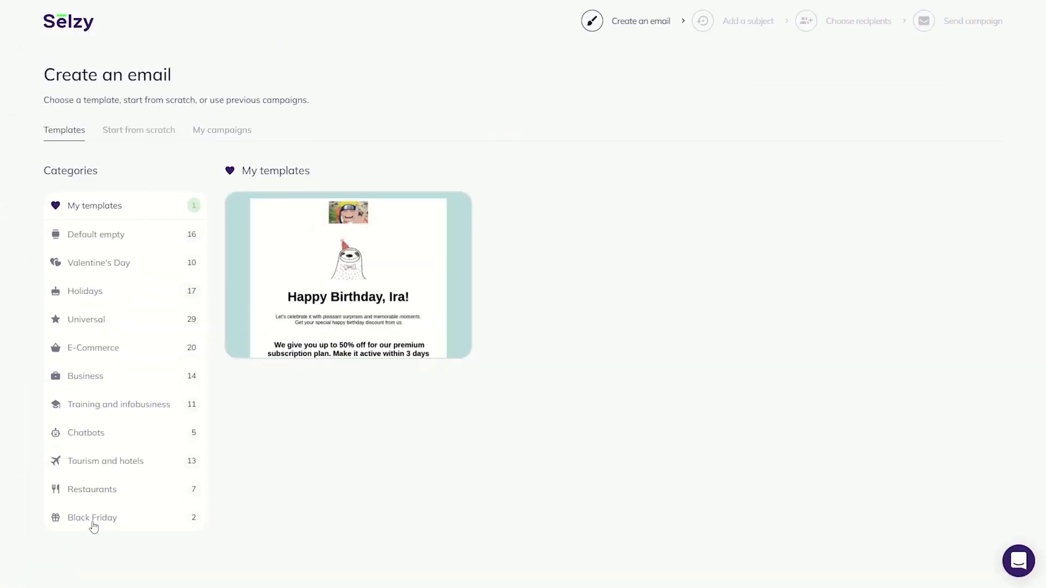
# Step: Pick the Black Friday Sale template from the Black Friday category to start the email
pyautogui.click(93, 518)
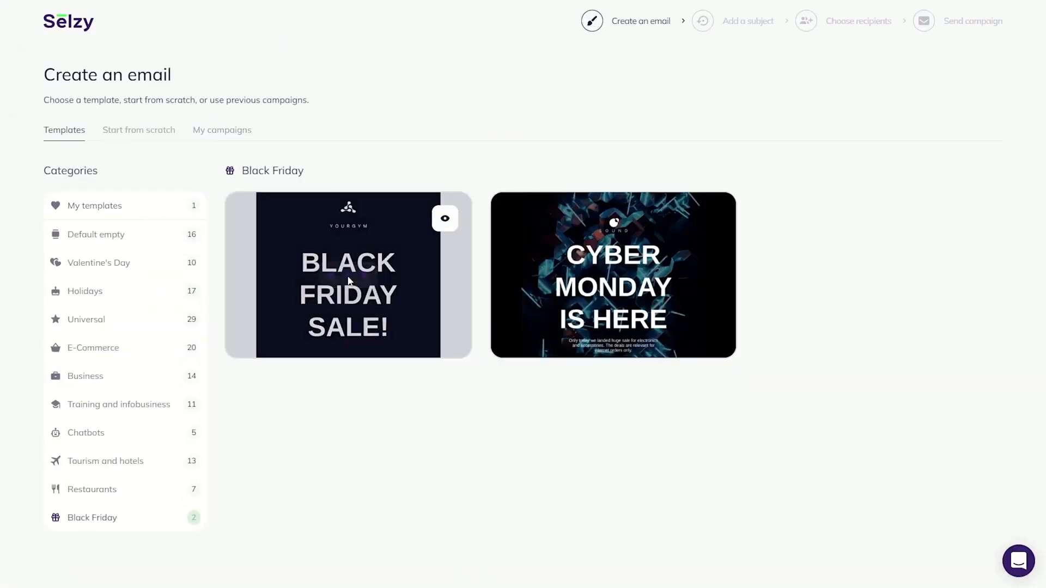
pyautogui.click(348, 276)
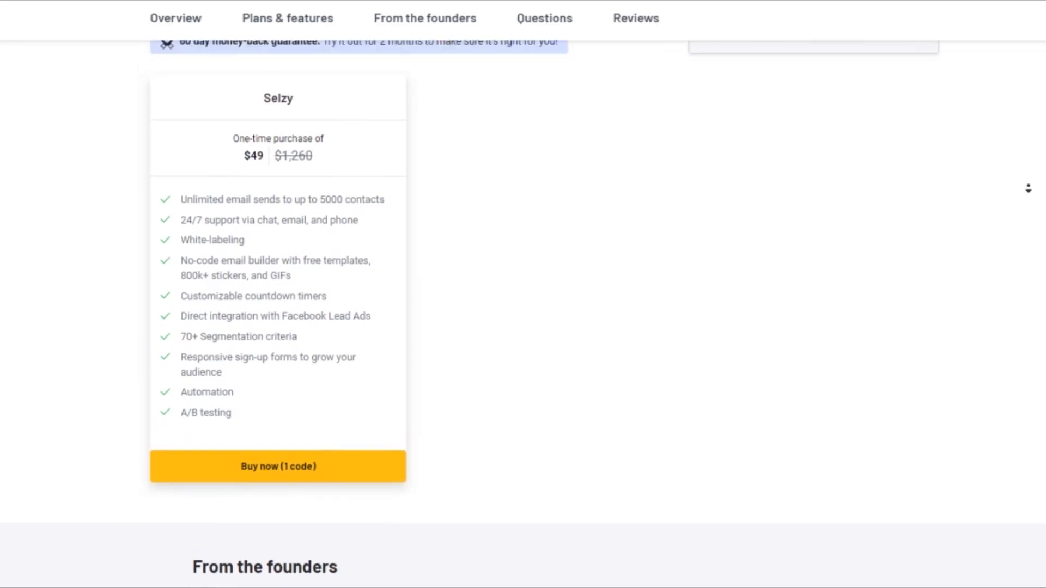
pyautogui.scroll(8, 523, 294)
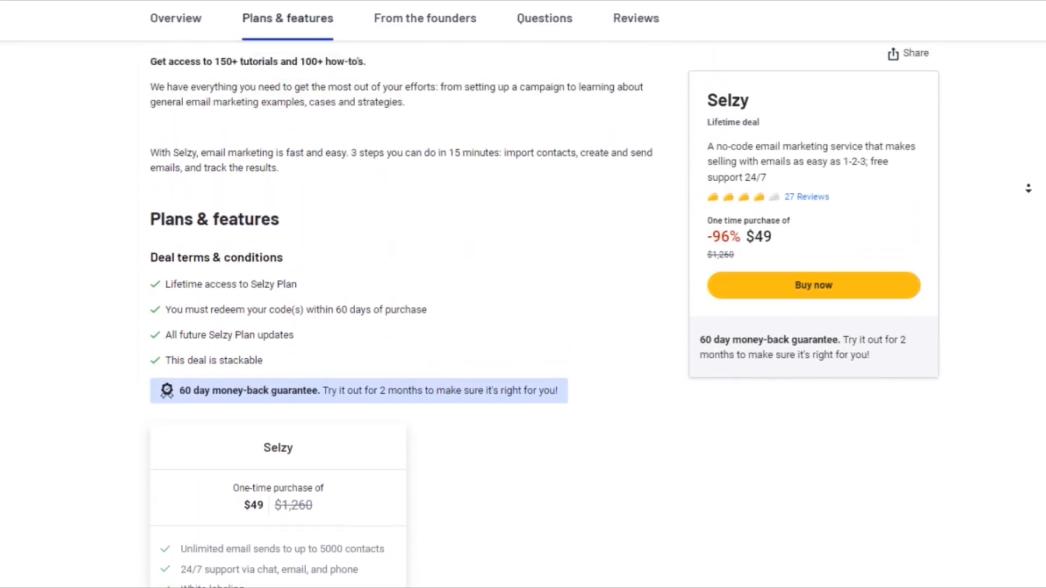
pyautogui.scroll(8, 523, 295)
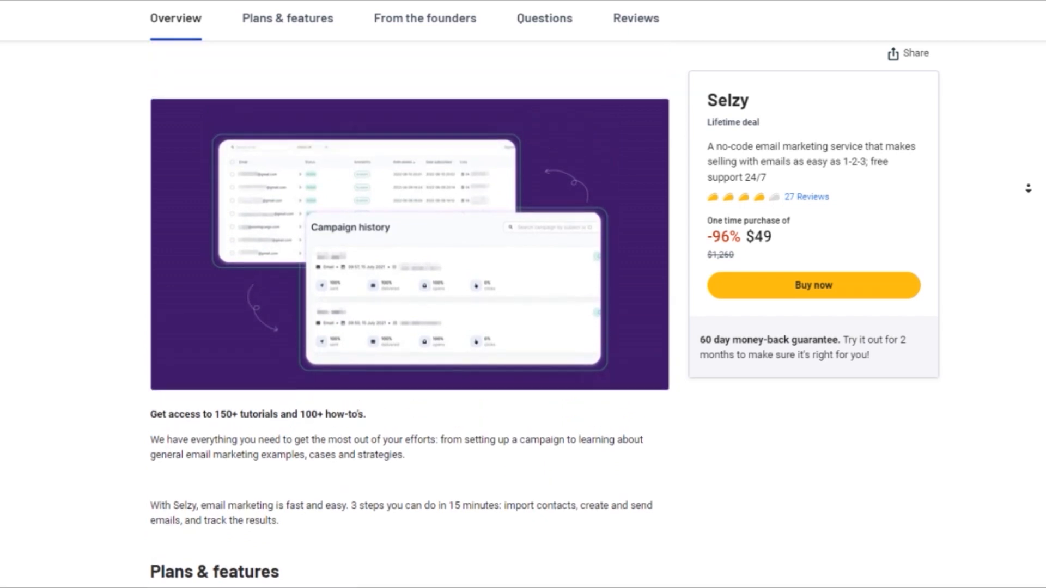
pyautogui.scroll(8, 523, 294)
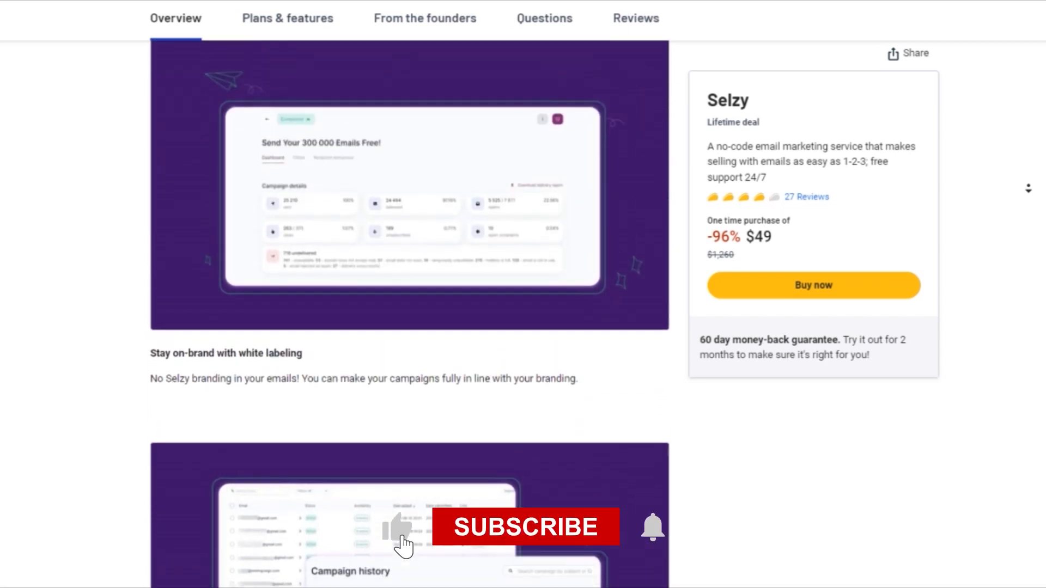
pyautogui.scroll(8, 523, 295)
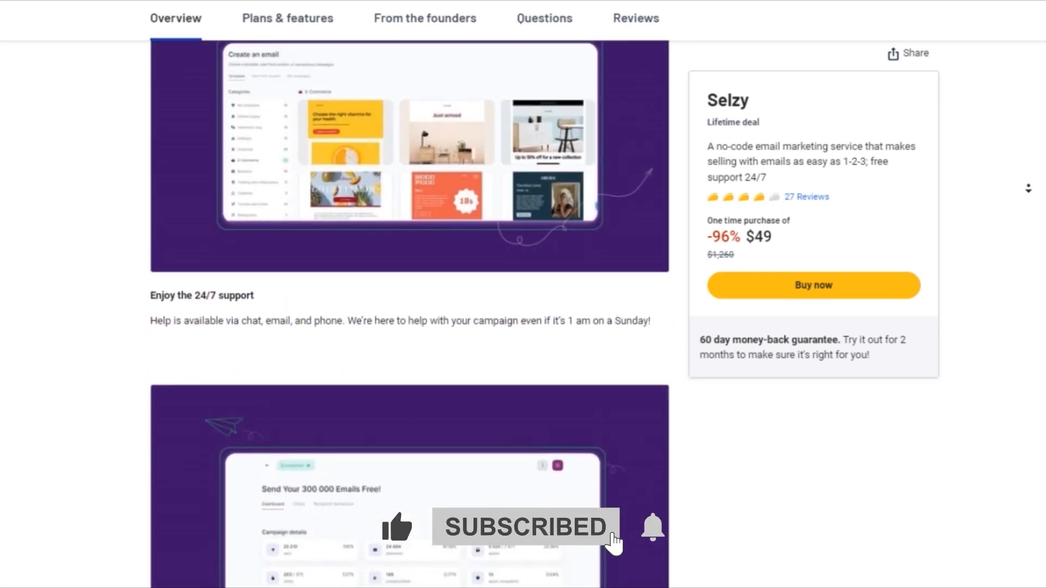
pyautogui.scroll(8, 523, 294)
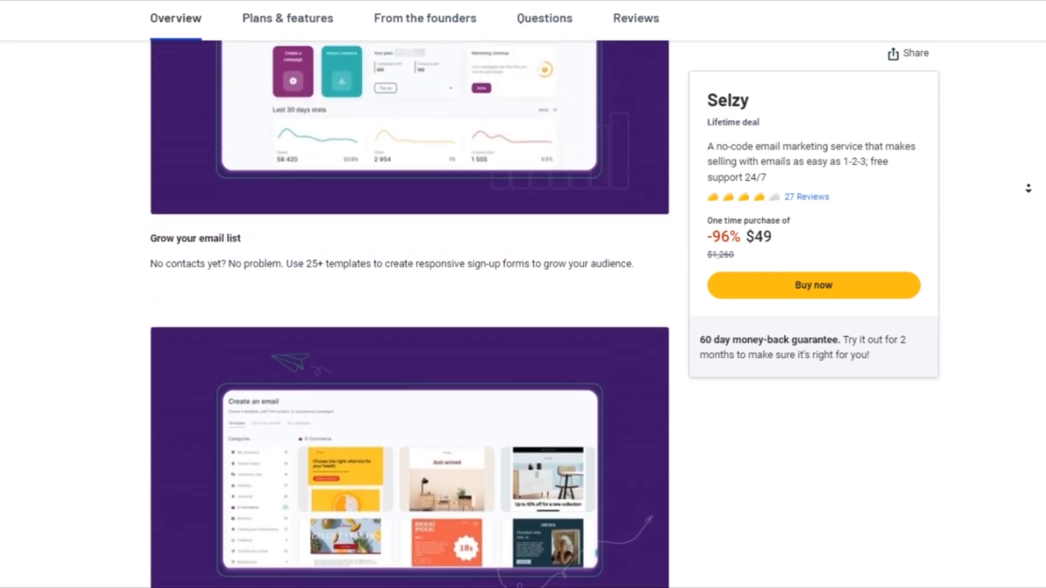
pyautogui.scroll(8, 523, 294)
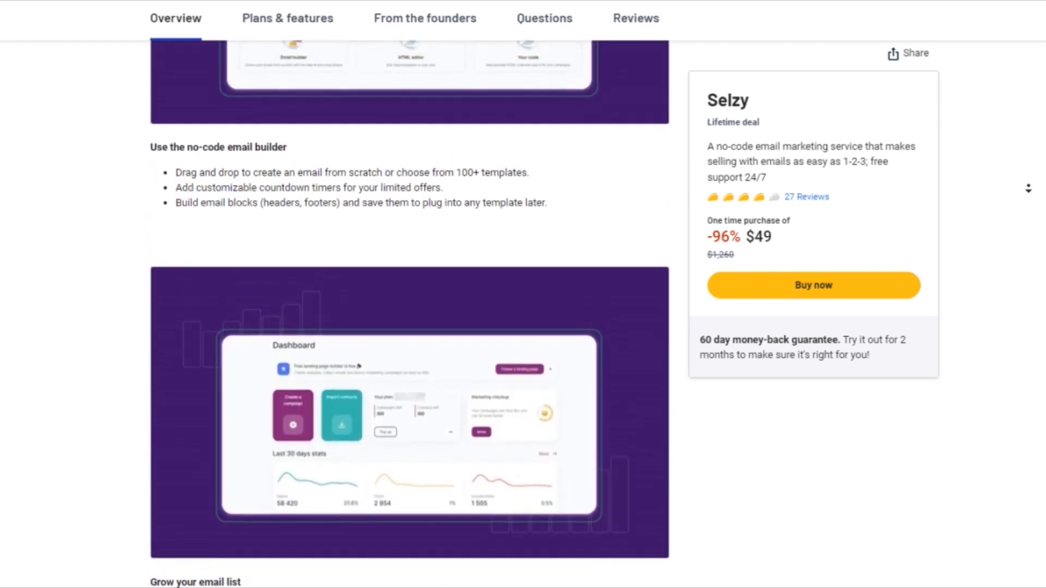
pyautogui.scroll(8, 523, 295)
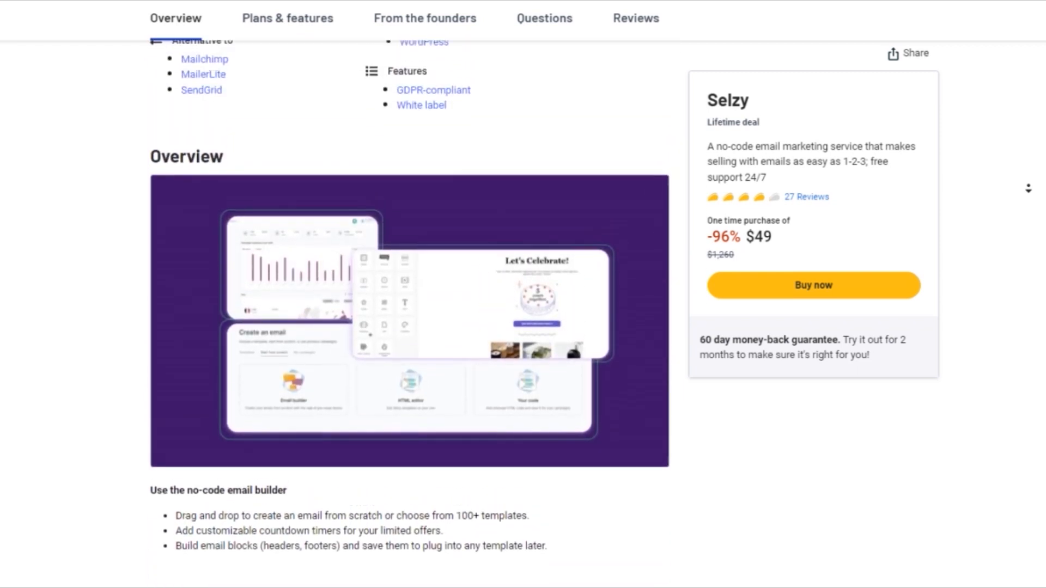